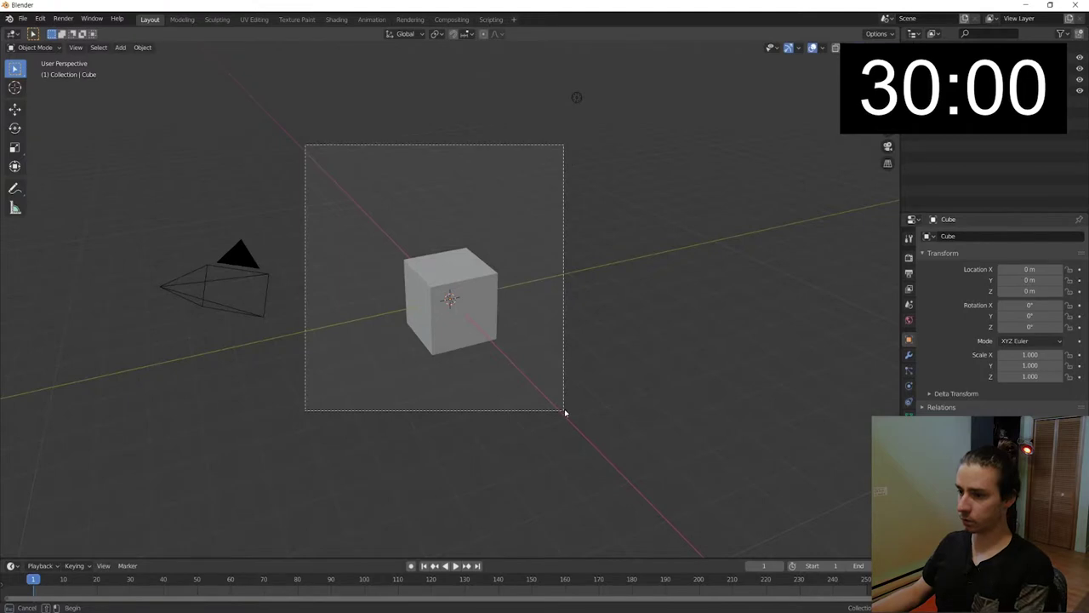
- Delete the default cube, camera and light
left_click_drag(303, 141, 564, 408)
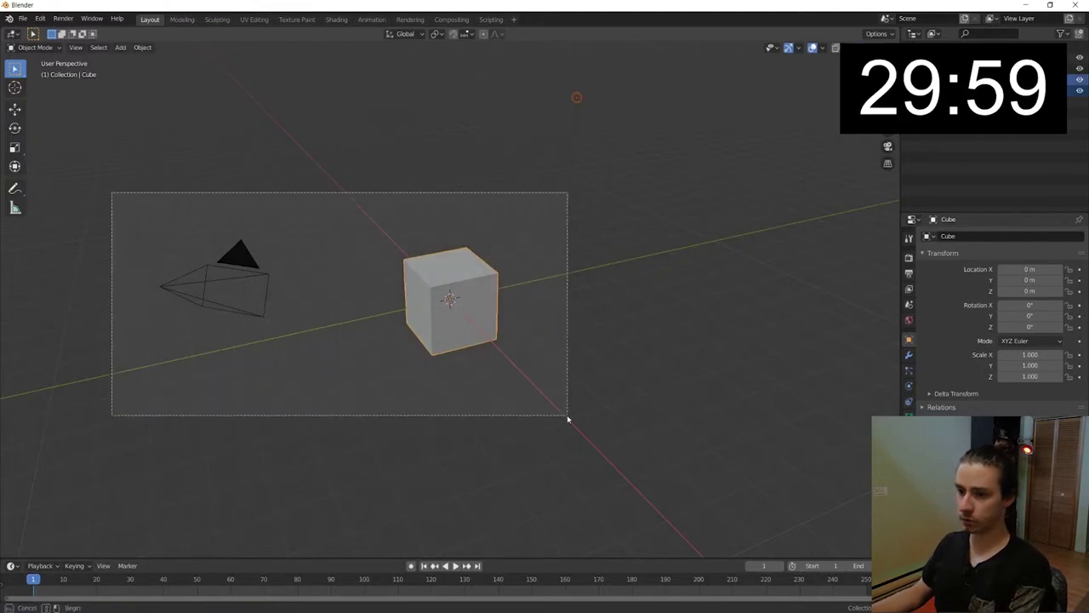
left_click_drag(112, 196, 567, 418, "shift")
key("Delete")
- Add a cylinder at the origin, resize it, and rotate it 90° onto its side
left_click(120, 48)
mouse_move(134, 60)
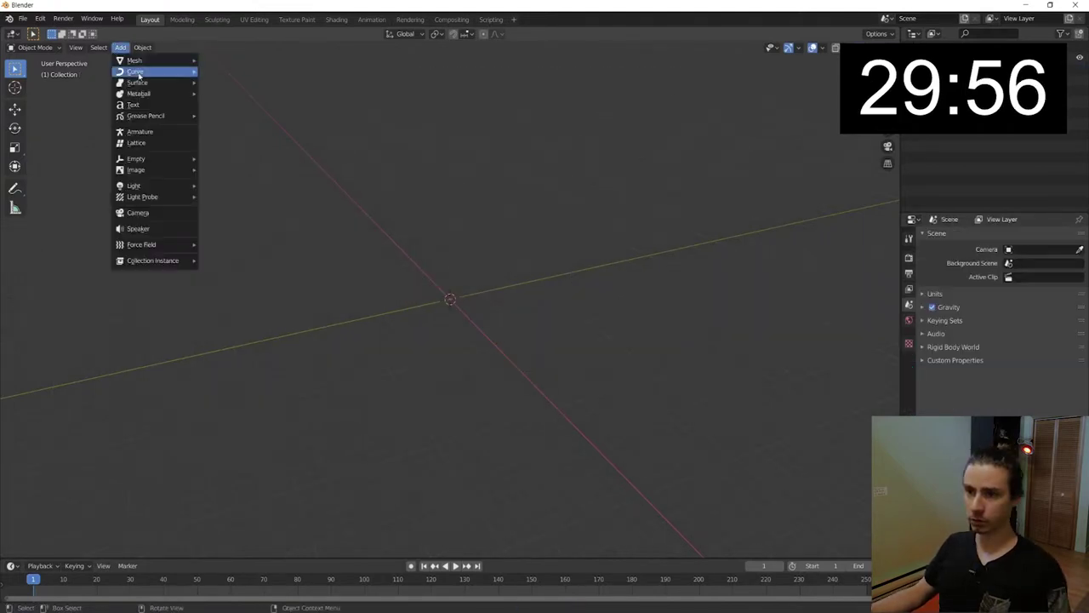
left_click(238, 117)
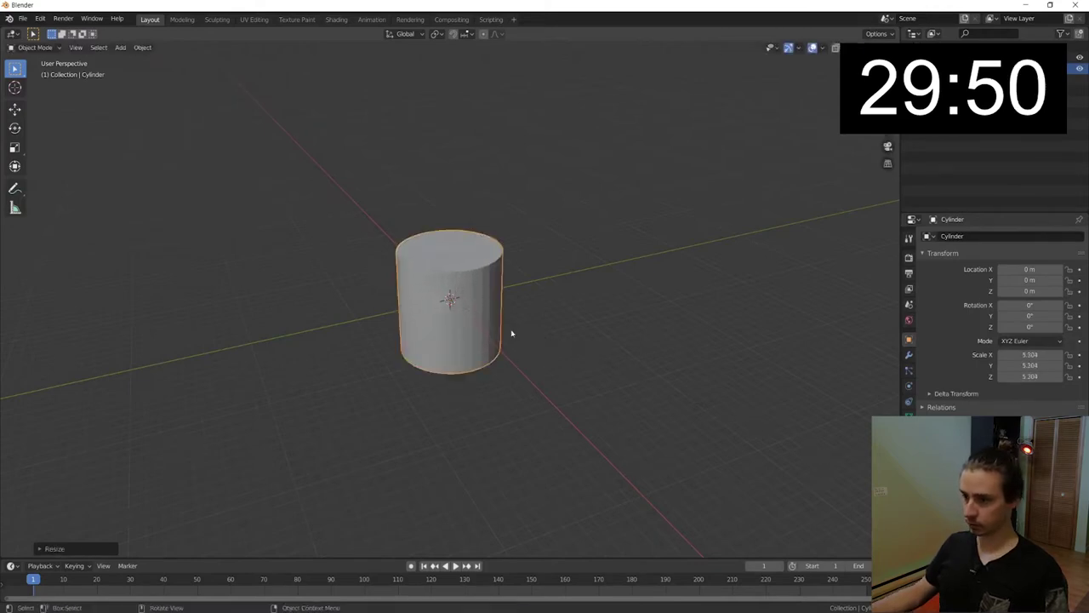
left_click(586, 348)
type("r")
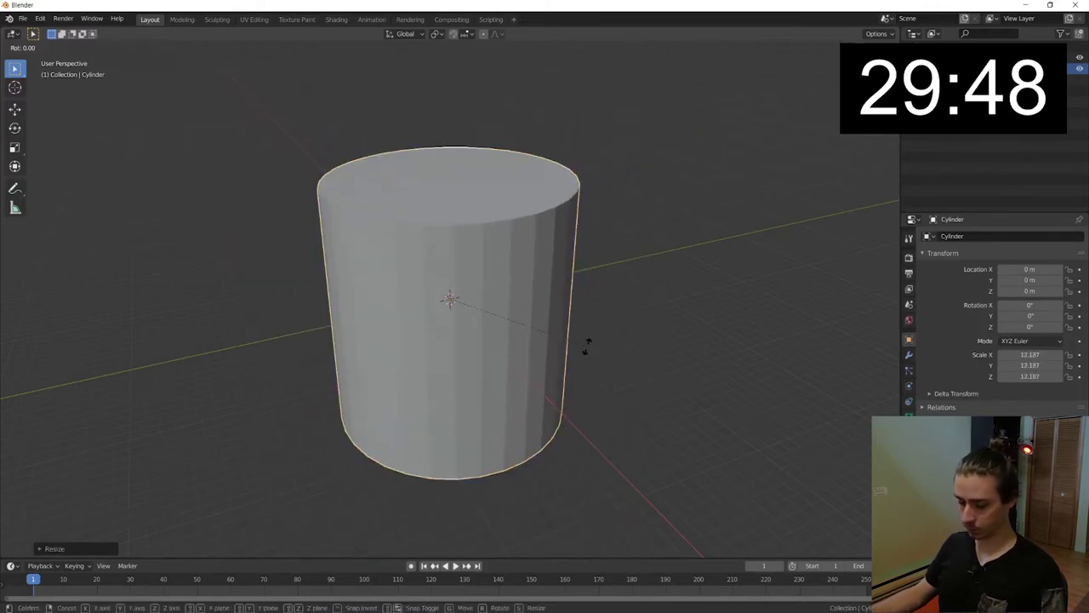
type("90")
key("Return")
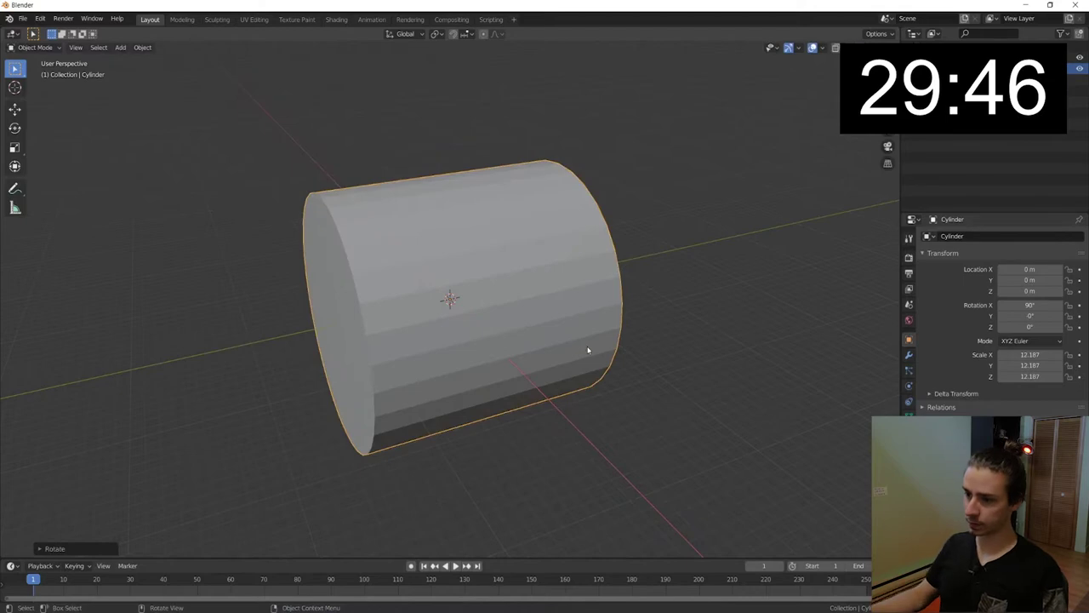
middle_click_drag(587, 350, 633, 445)
- Flatten the cylinder along Y and enlarge it uniformly into a disc
key("s")
key("y")
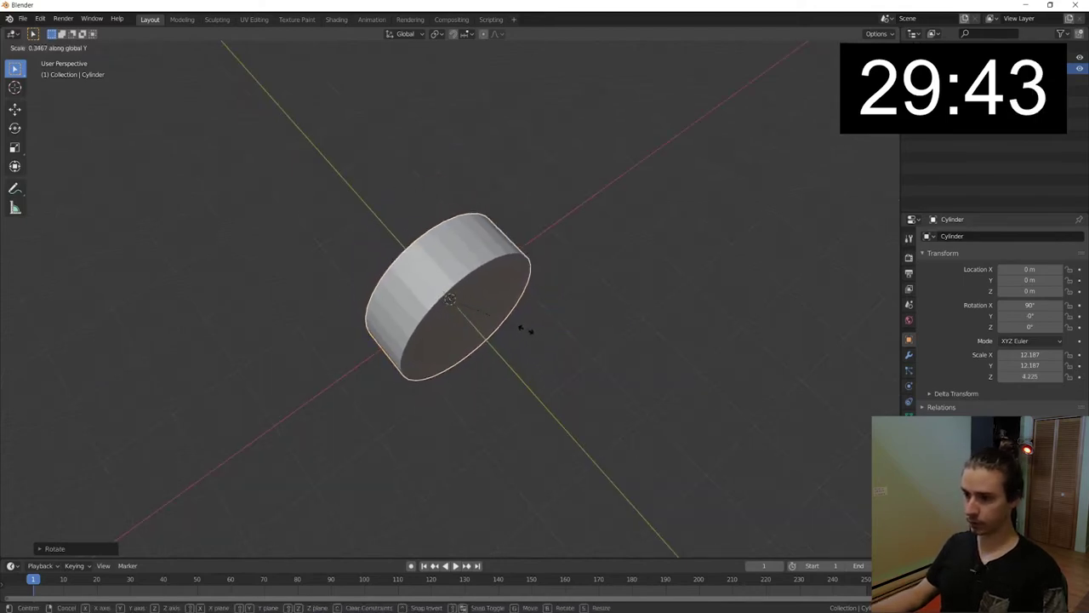
left_click(524, 329)
middle_click_drag(525, 329, 525, 301)
key("s")
left_click(599, 385)
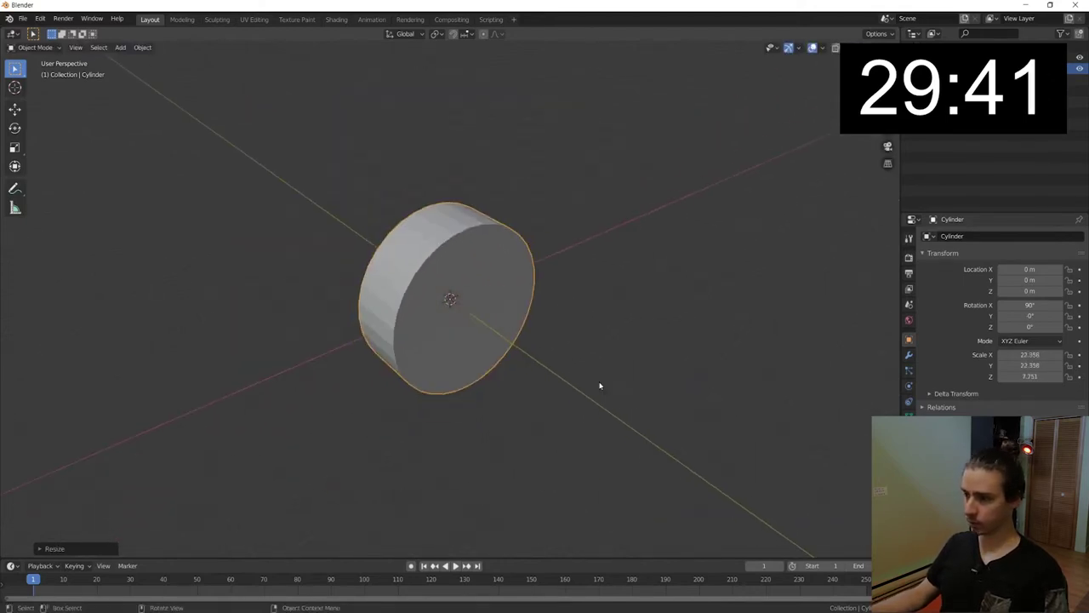
middle_click_drag(599, 385, 596, 360)
- Stretch the disc along X into a wide oval and enter Edit Mode on it
key("s")
key("x")
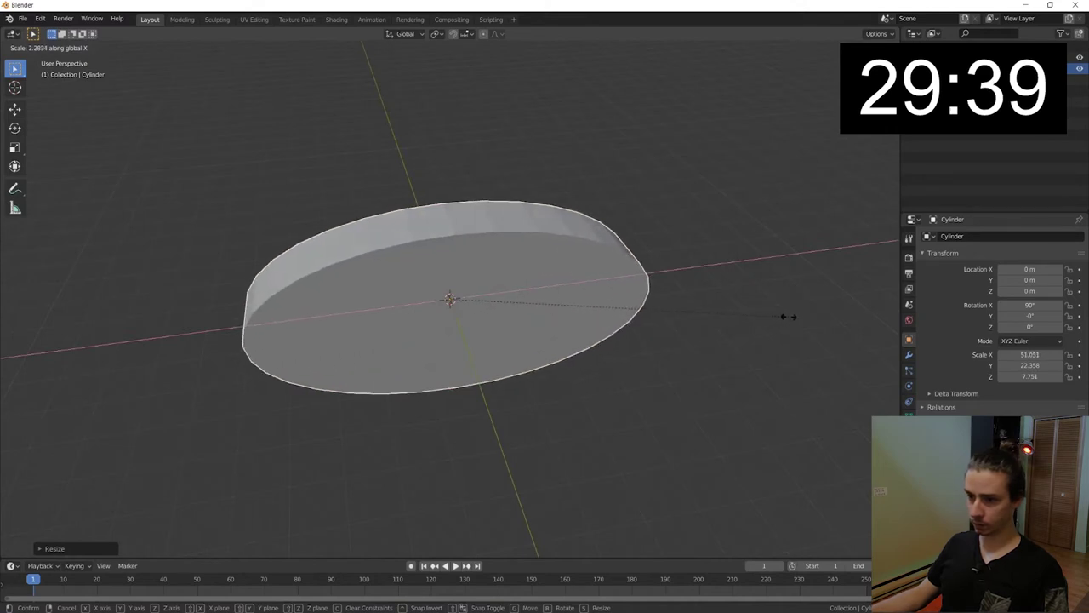
left_click(770, 318)
key("Tab")
middle_click_drag(770, 318, 609, 374)
middle_click_drag(398, 364, 371, 349)
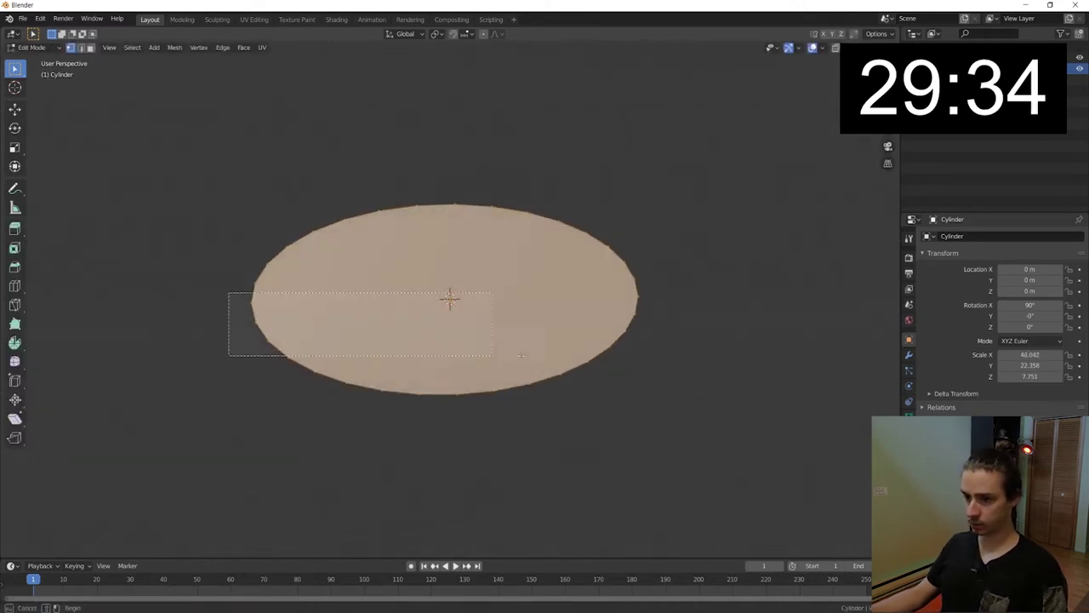
- Delete most of the disc's vertices, leaving a thin curved strip
left_click_drag(520, 355, 717, 418)
key("x")
left_click(612, 418)
middle_click_drag(677, 395, 379, 373)
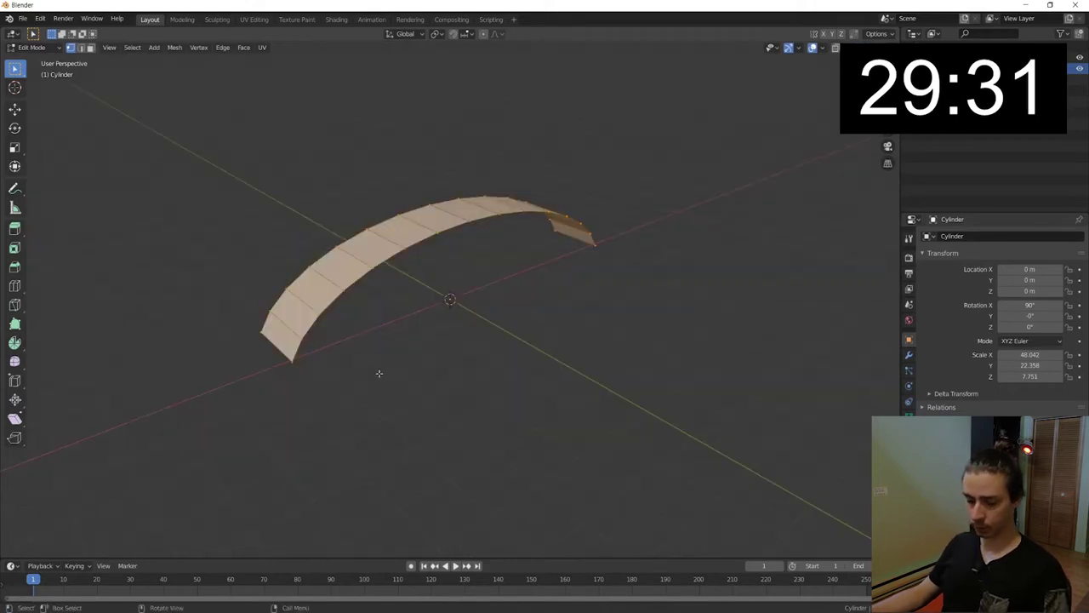
- Extrude the strip along its normal to thicken it, then rescale it
key("e")
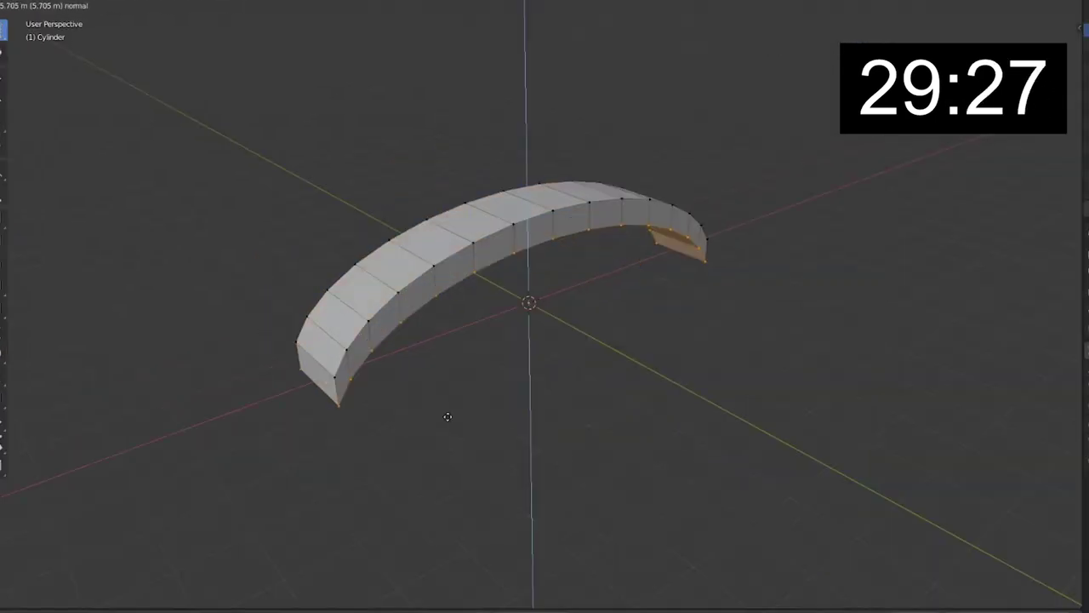
left_click(448, 416)
mouse_move(500, 364)
middle_mouse_down()
mouse_move(445, 336)
mouse_move(513, 352)
mouse_move(530, 301)
mouse_move(477, 323)
middle_mouse_up()
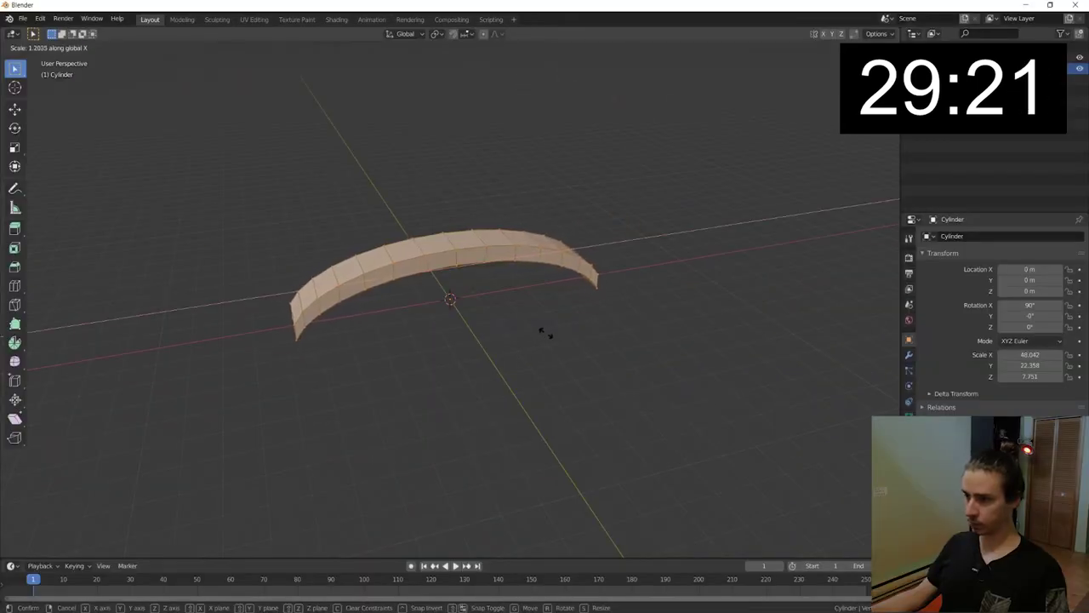
left_click(544, 332)
key("Tab")
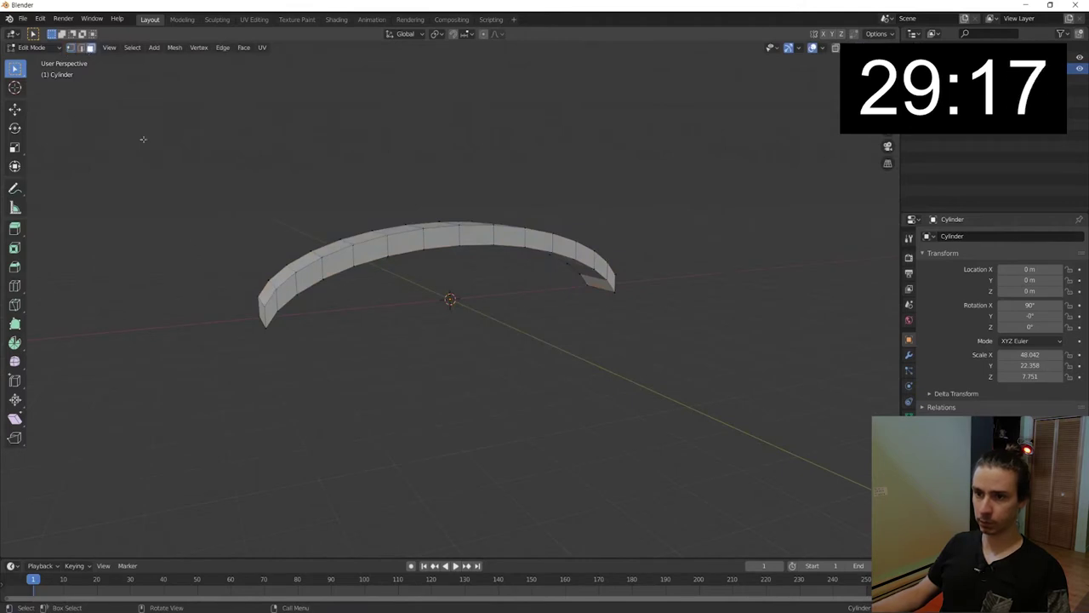
- Spread the arch's end faces outward along X, using see-through display to reach them
middle_click_drag(446, 305, 349, 294)
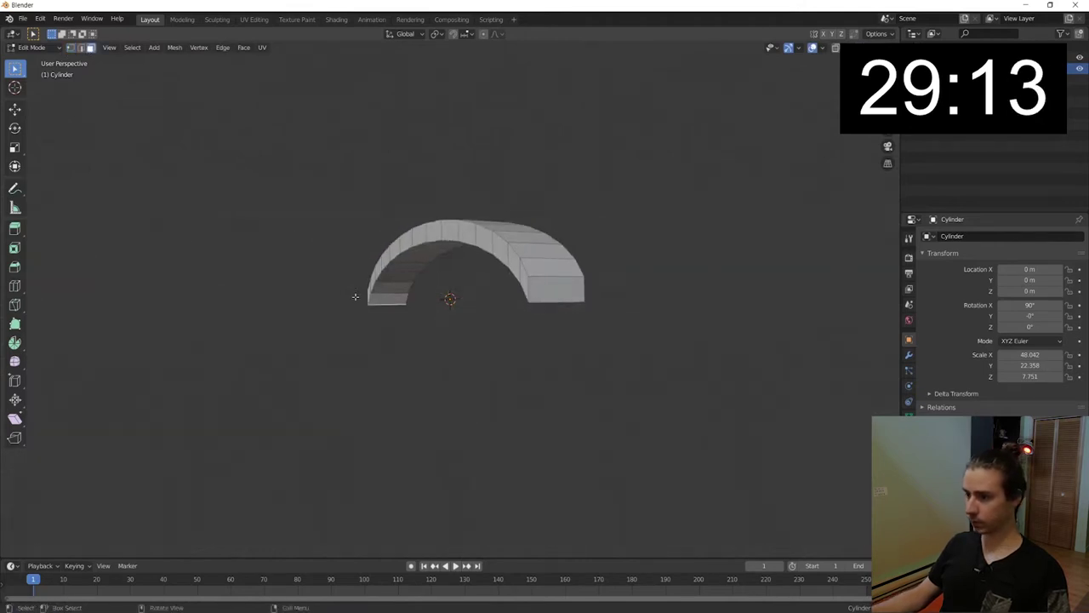
middle_click_drag(535, 299, 476, 323)
key("s")
key("x")
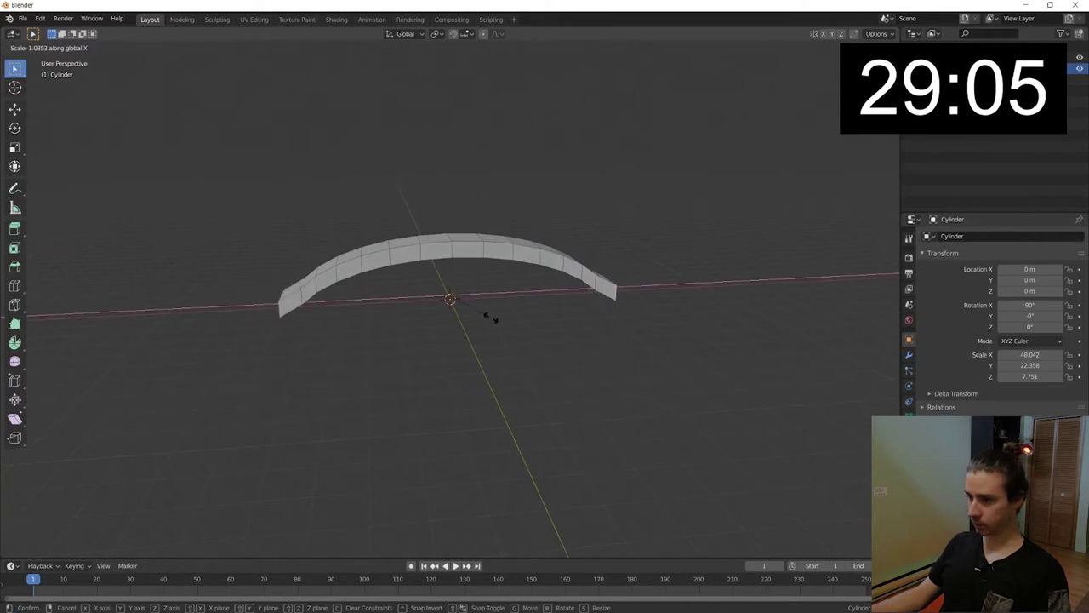
right_click(511, 317)
key("s")
key("x")
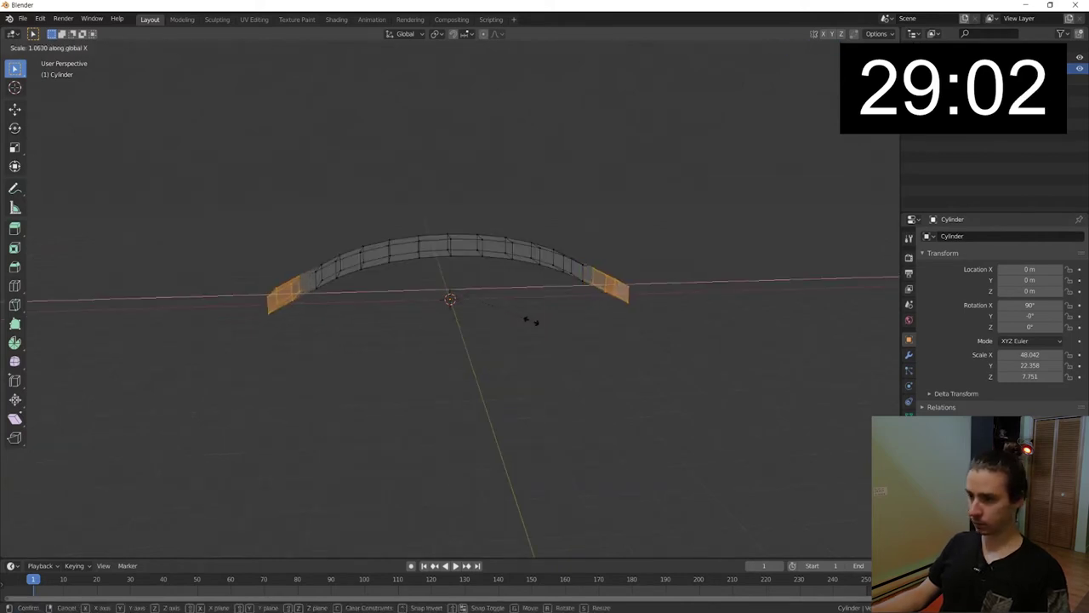
left_click(531, 321)
key("alt+z")
mouse_move(530, 315)
middle_mouse_down()
mouse_move(622, 253)
mouse_move(486, 300)
mouse_move(588, 326)
mouse_move(477, 298)
mouse_move(270, 294)
middle_mouse_up()
- Select a set of side faces along the arch
key("a")
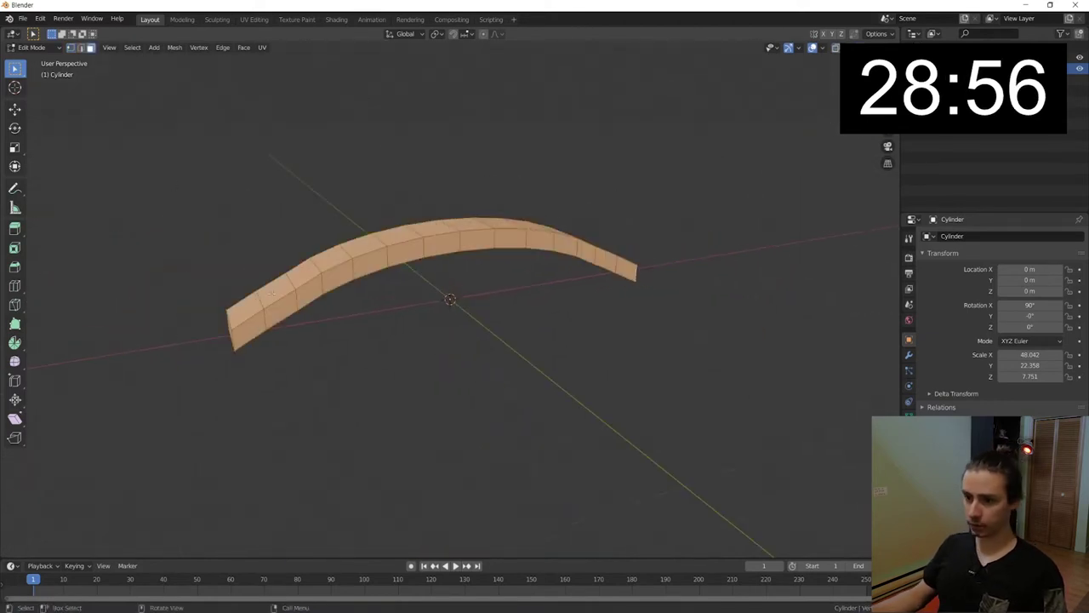
left_click(285, 306)
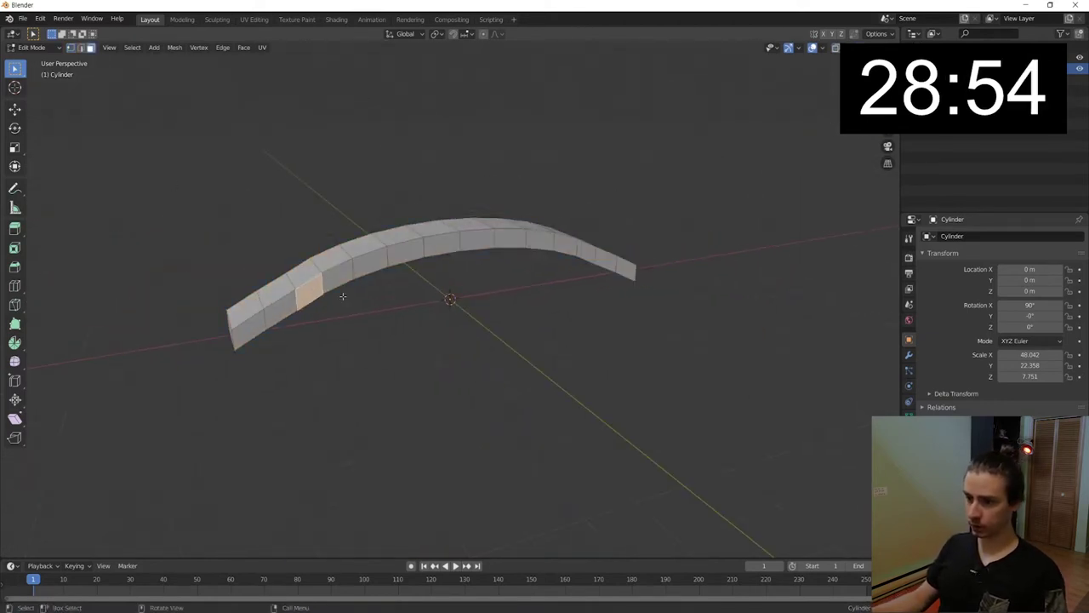
left_click(584, 255, "ctrl")
mouse_move(583, 255)
middle_mouse_down()
mouse_move(491, 330)
mouse_move(546, 320)
middle_mouse_up()
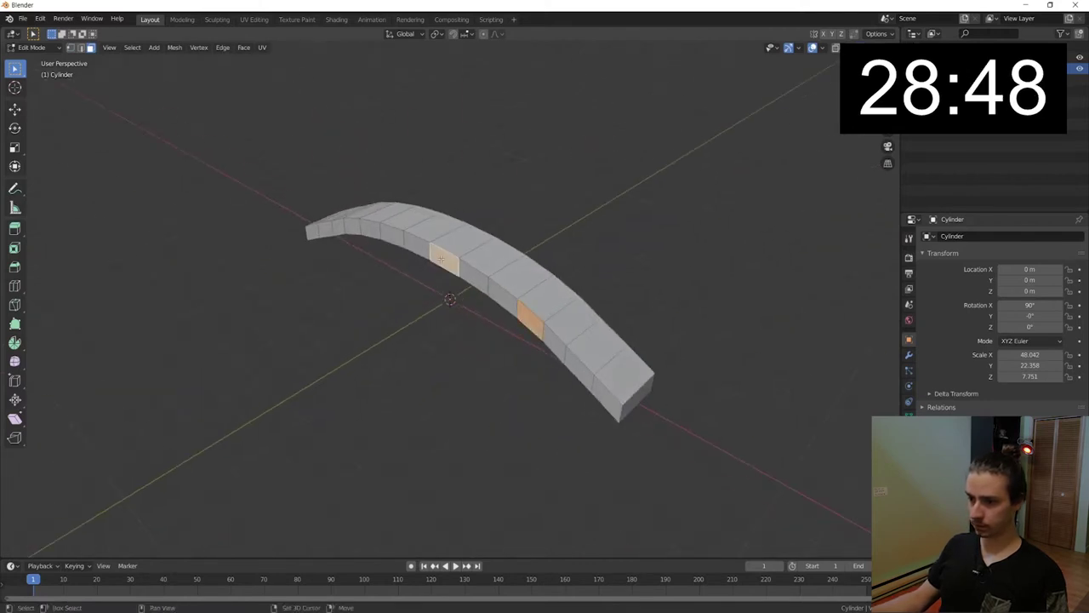
middle_click_drag(364, 226, 488, 338)
- Scale selected side faces along Y into blocks, then select another side face and rescale along Y
key("s")
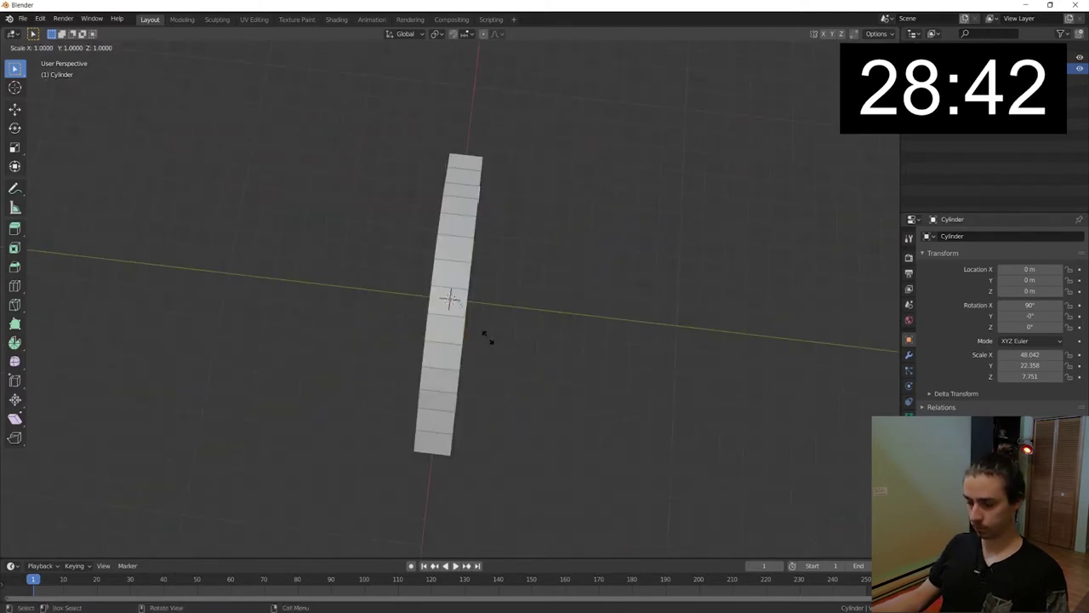
key("y")
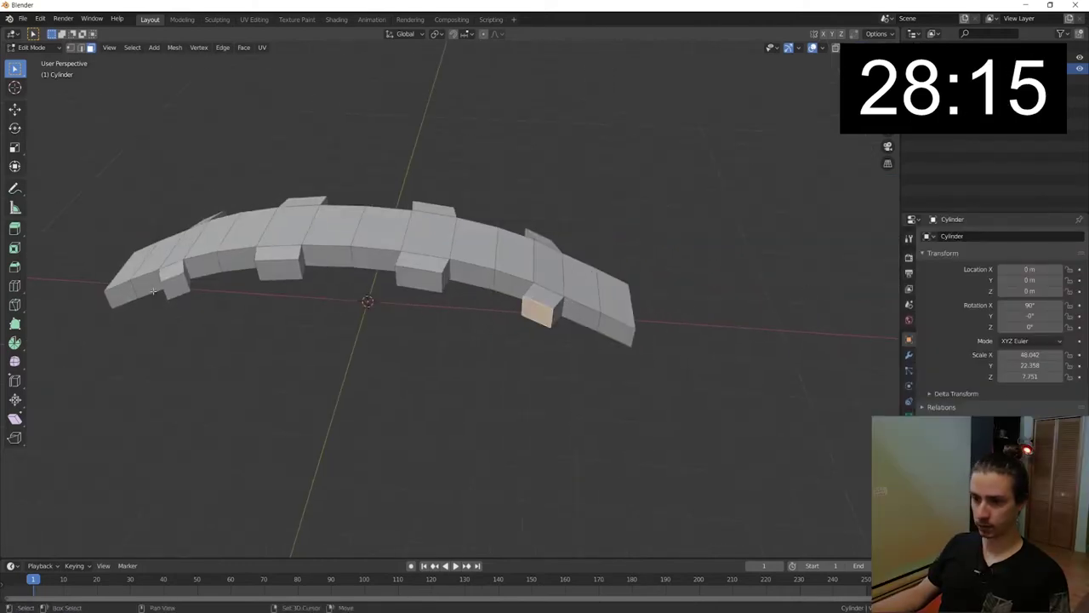
left_click(175, 287, "shift")
key("s")
key("y")
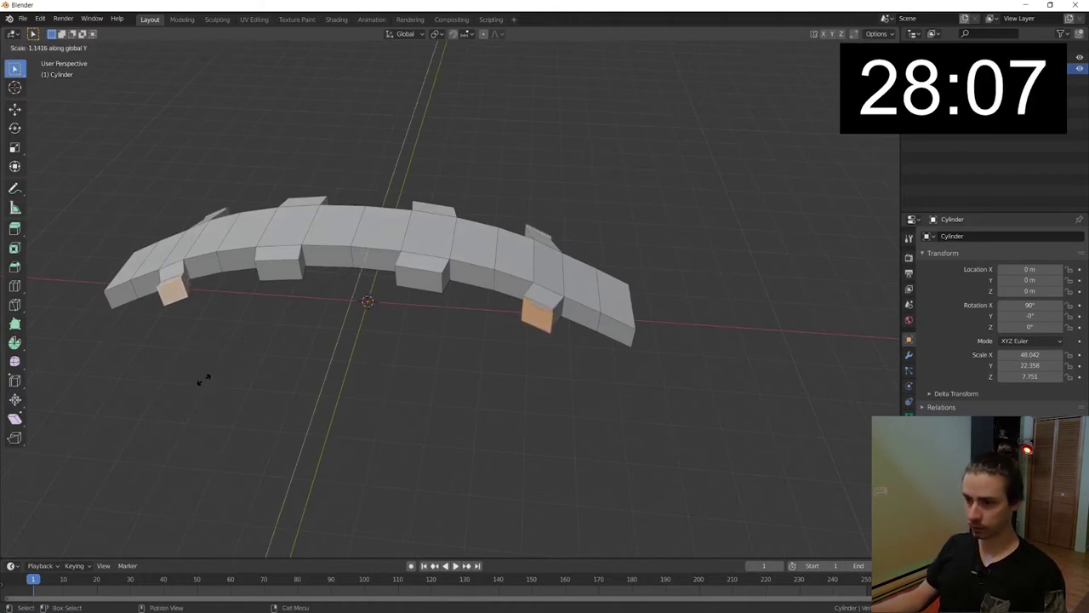
key("Escape")
mouse_move(403, 423)
middle_mouse_down()
mouse_move(286, 370)
mouse_move(211, 402)
mouse_move(398, 241)
middle_mouse_up()
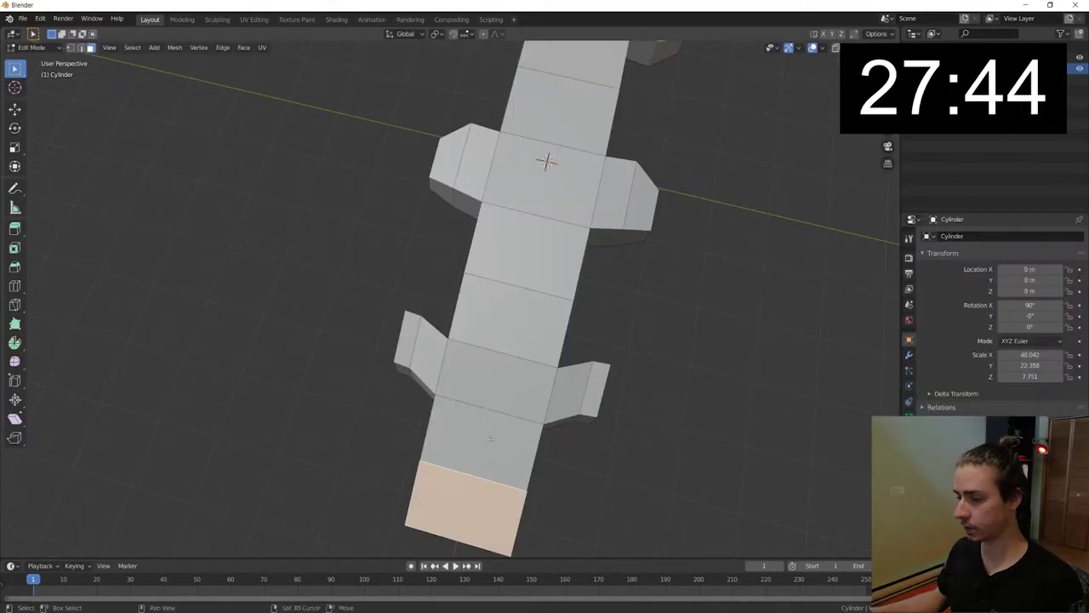
- Select the five top faces running along the deck
left_click(491, 432, "shift")
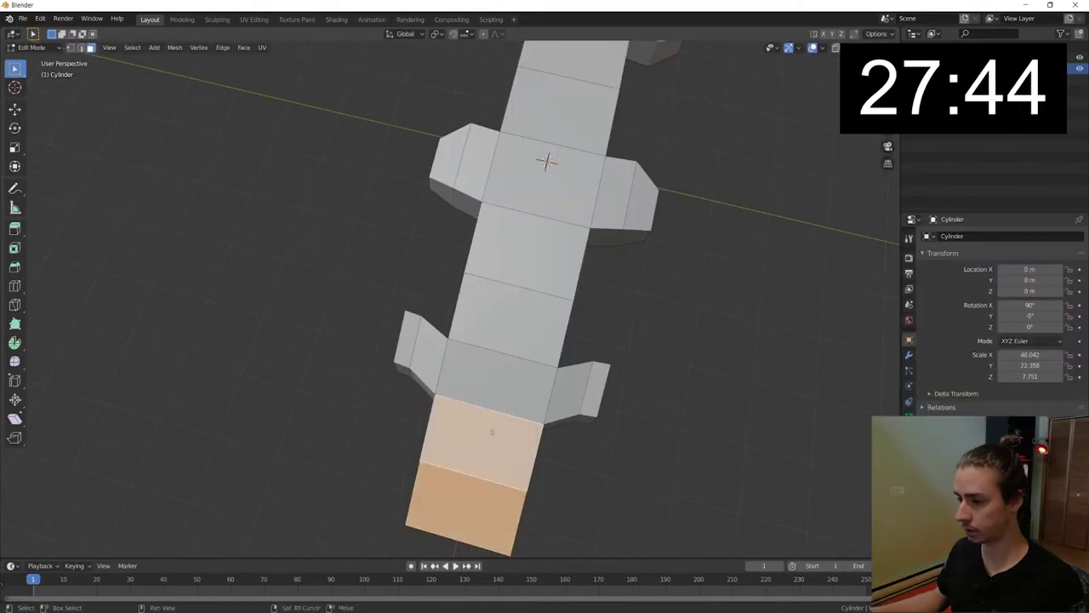
left_click(512, 376, "shift")
left_click(534, 293, "shift")
left_click(542, 234, "shift")
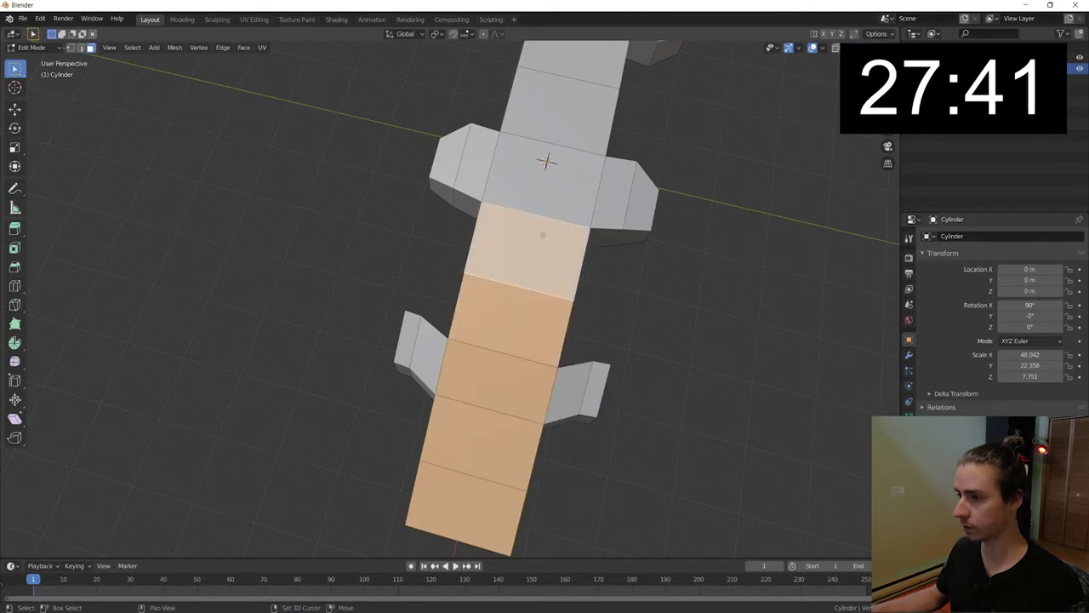
left_click(547, 162, "shift")
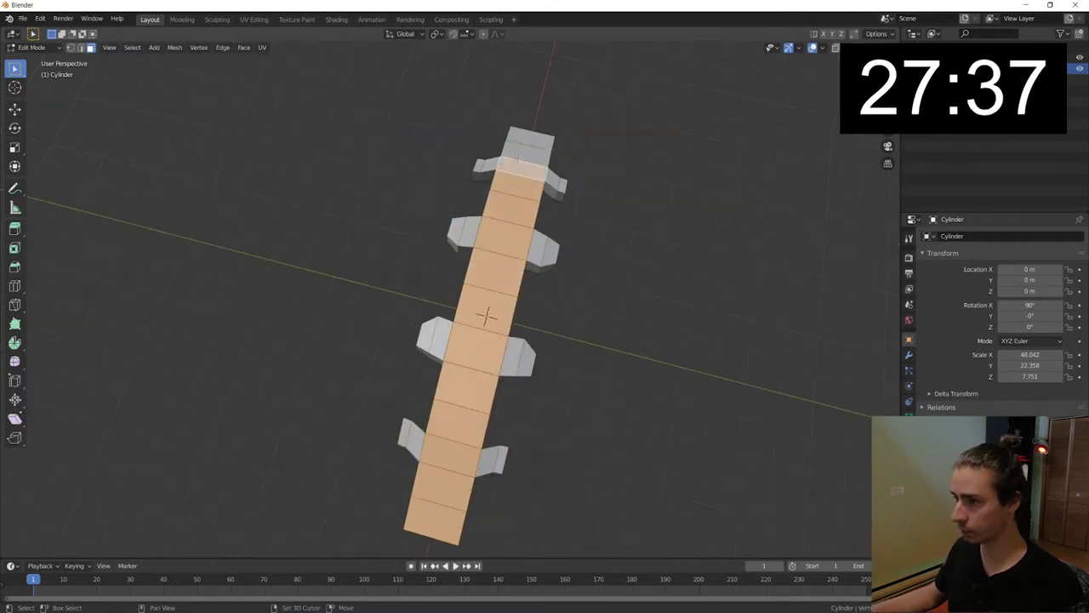
mouse_move(433, 380)
middle_mouse_down()
mouse_move(459, 387)
mouse_move(435, 400)
middle_mouse_up()
- Extrude and shrink the top faces into a recessed walkway, then select the bridge's front face
key("e")
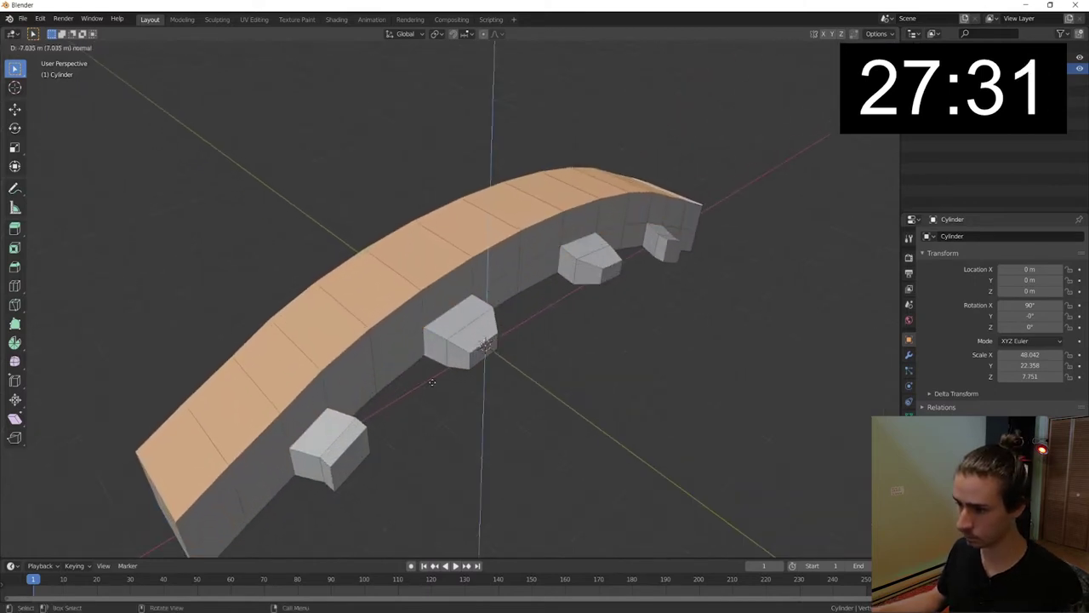
left_click(466, 423)
middle_click_drag(466, 423, 434, 428)
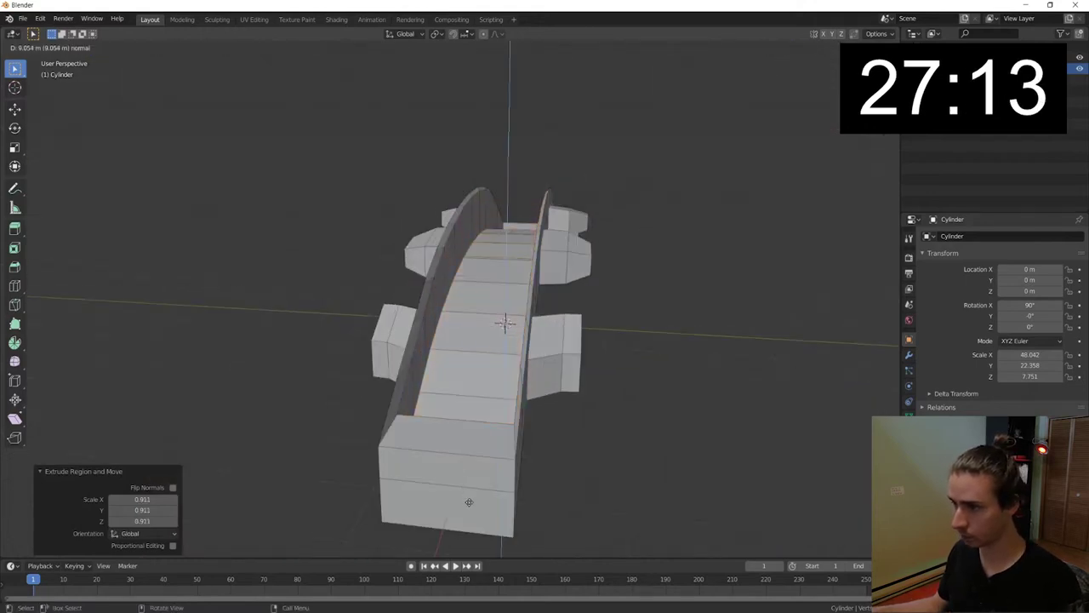
left_click(740, 294)
mouse_move(740, 294)
middle_mouse_down()
mouse_move(625, 263)
mouse_move(473, 280)
middle_mouse_up()
left_click(367, 224)
right_click(368, 226)
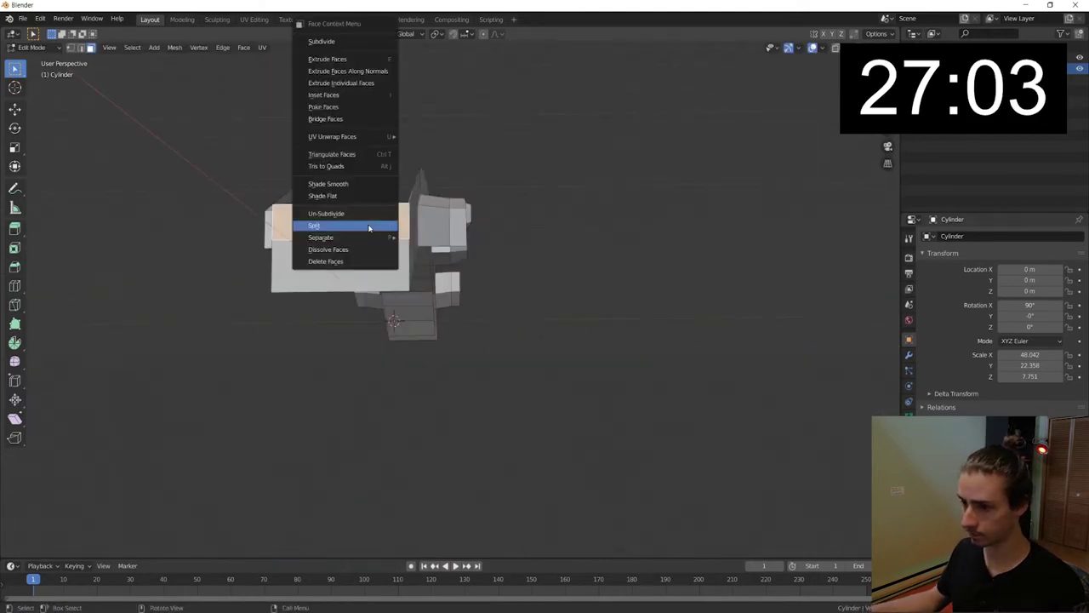
- Delete the bridge's front face, checking the result in see-through display
left_click(357, 258)
key("alt+z")
middle_click_drag(356, 259, 674, 273)
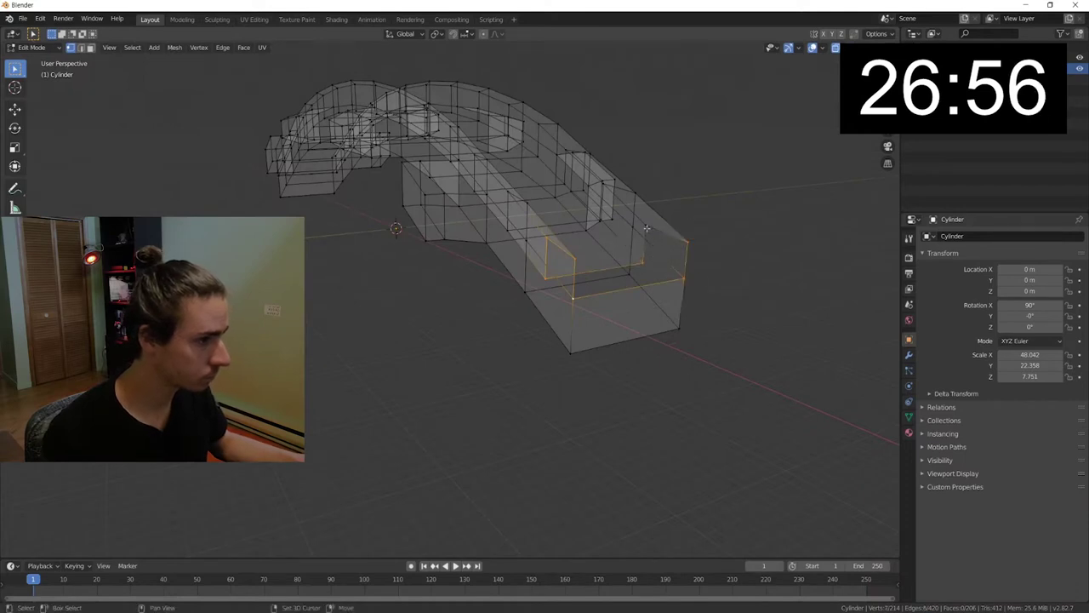
key("alt+z")
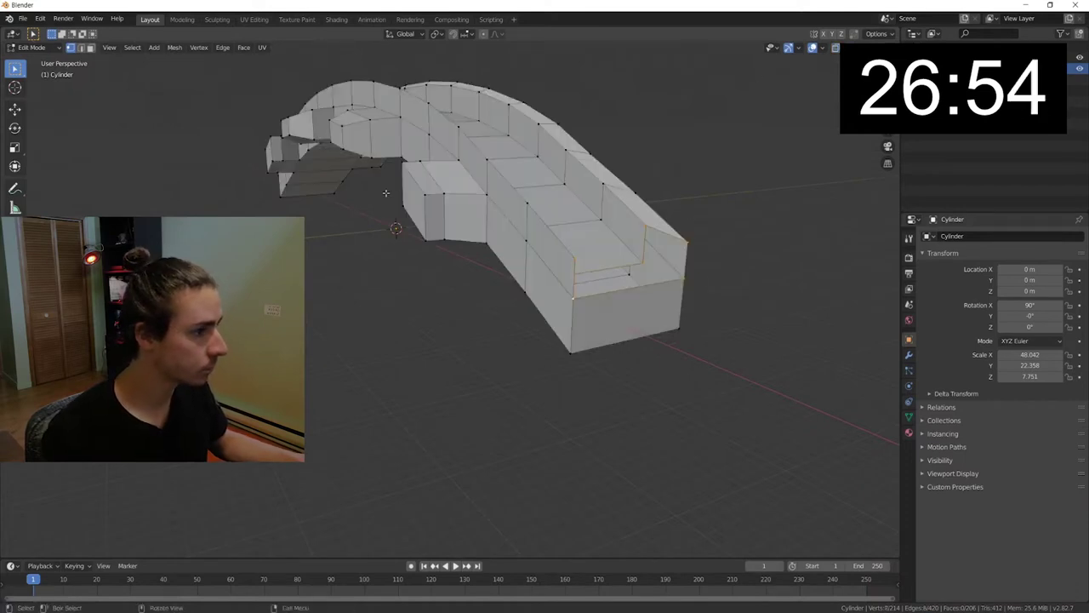
- Fill the open bridge end with new faces and inspect it from below
left_click(241, 48)
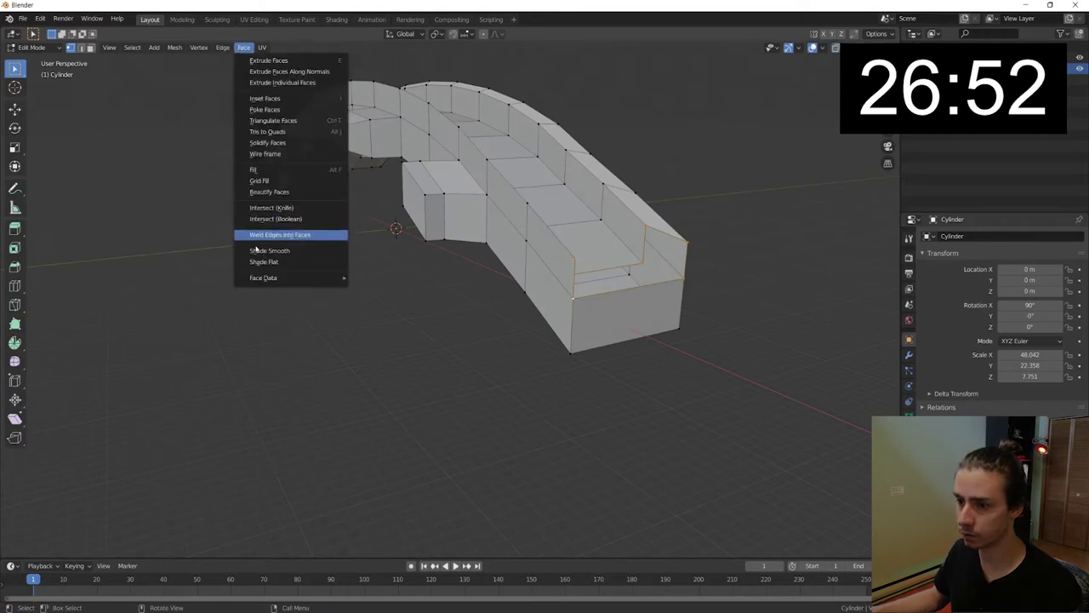
left_click(272, 171)
mouse_move(665, 239)
middle_mouse_down()
mouse_move(783, 252)
mouse_move(673, 229)
mouse_move(595, 255)
middle_mouse_up()
scroll(782, 253, "up", 3)
scroll(673, 228, "down", 5)
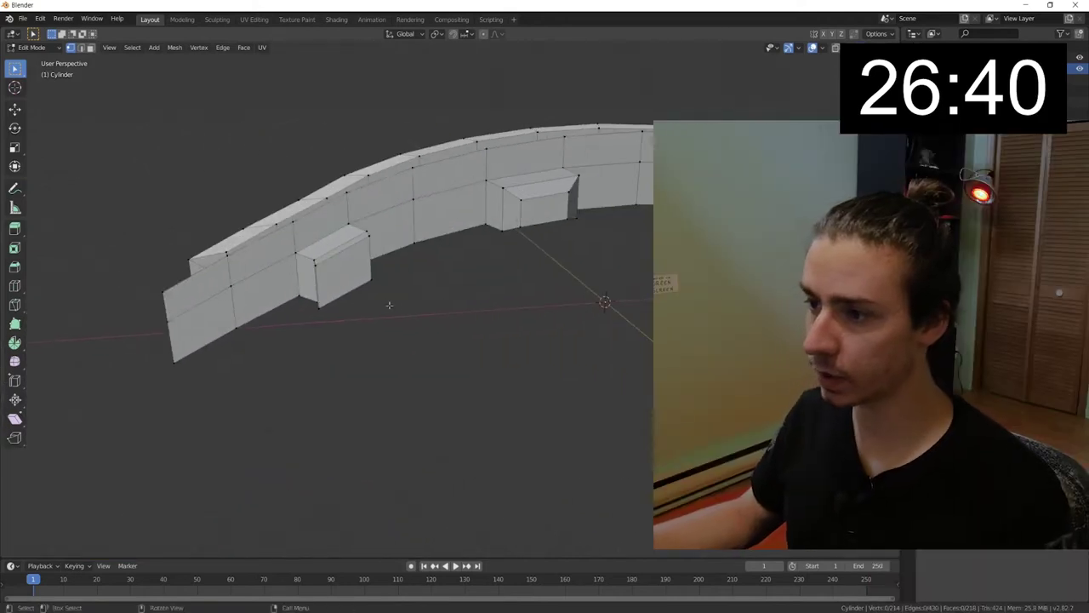
mouse_move(389, 305)
middle_mouse_down()
mouse_move(292, 280)
mouse_move(377, 311)
mouse_move(89, 117)
middle_mouse_up()
scroll(377, 311, "down", 3)
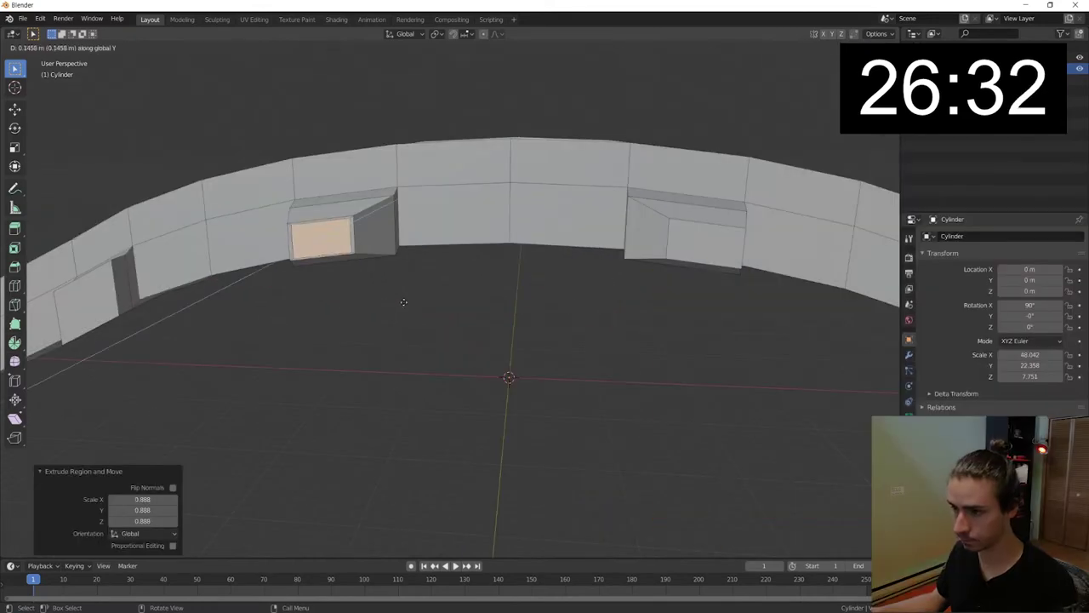
- Push the window box out and shrink its face into an inset
left_click(406, 300)
key("s")
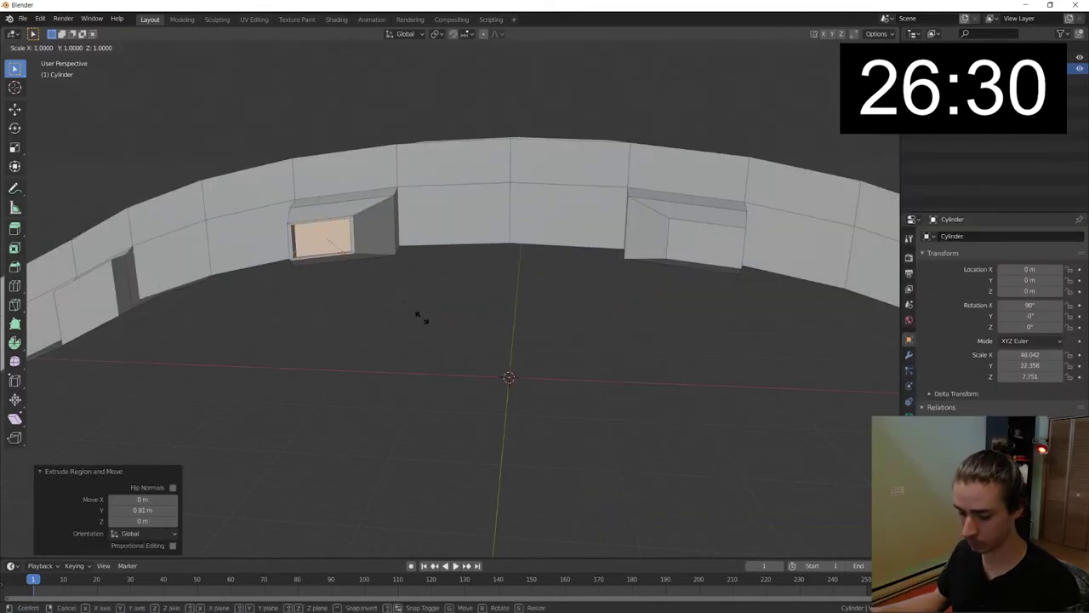
left_click(421, 317)
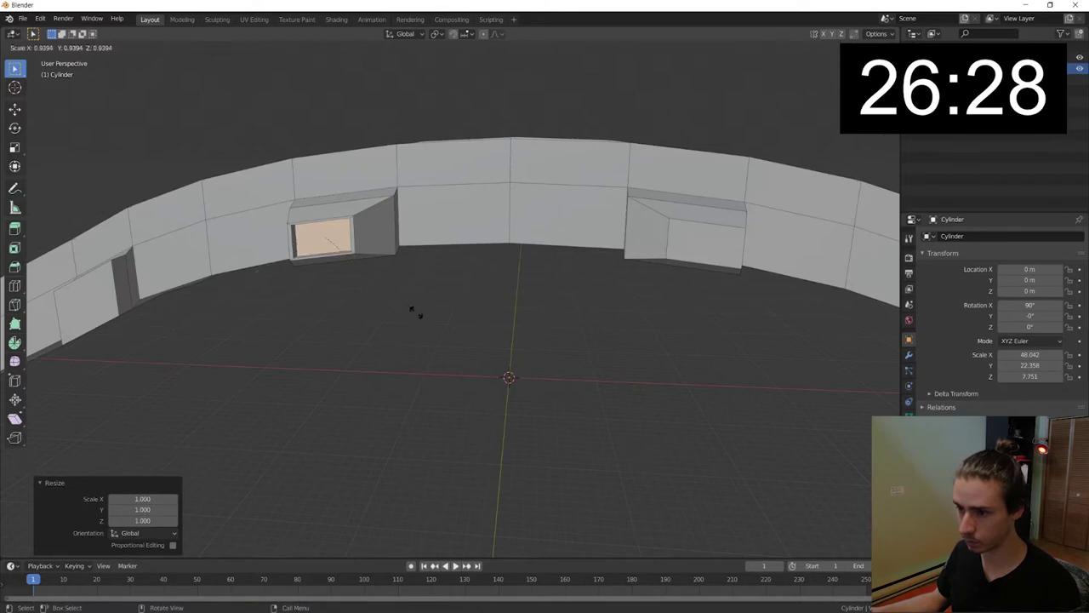
left_click(408, 306)
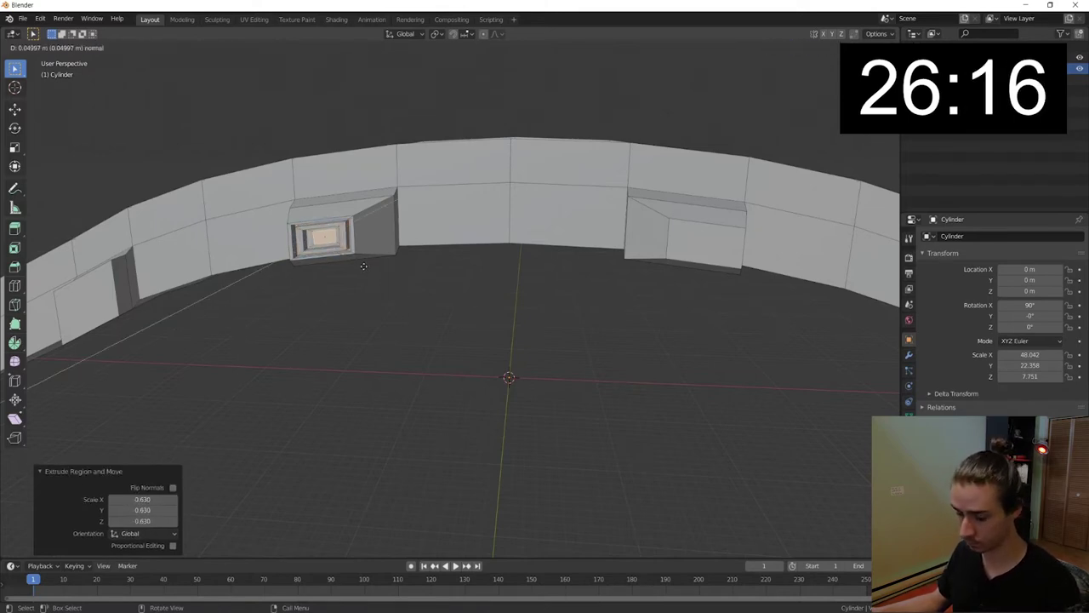
middle_click_drag(553, 268, 521, 304)
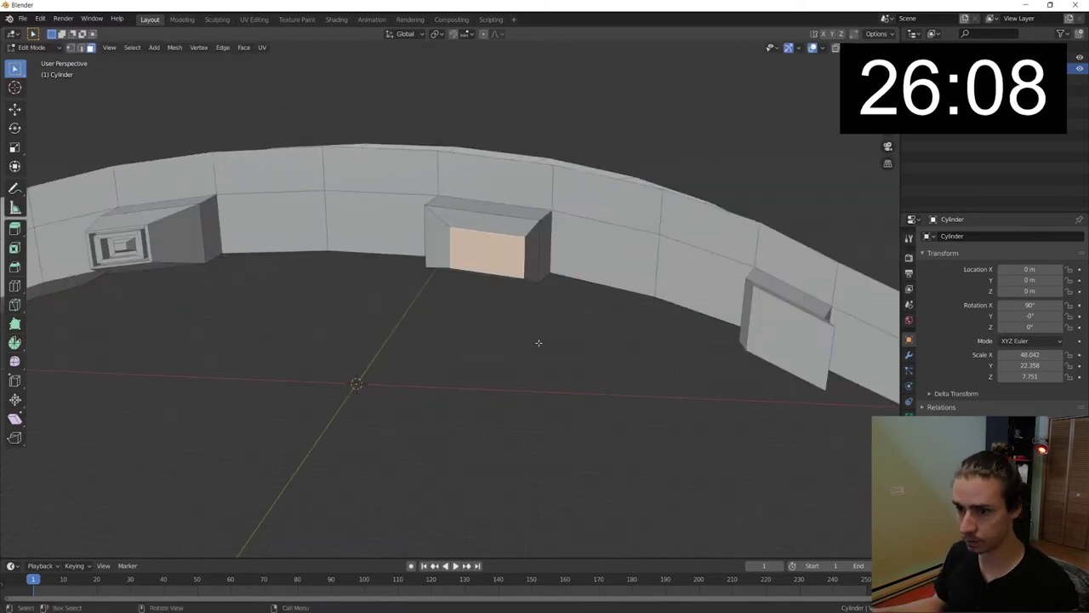
left_click(507, 298)
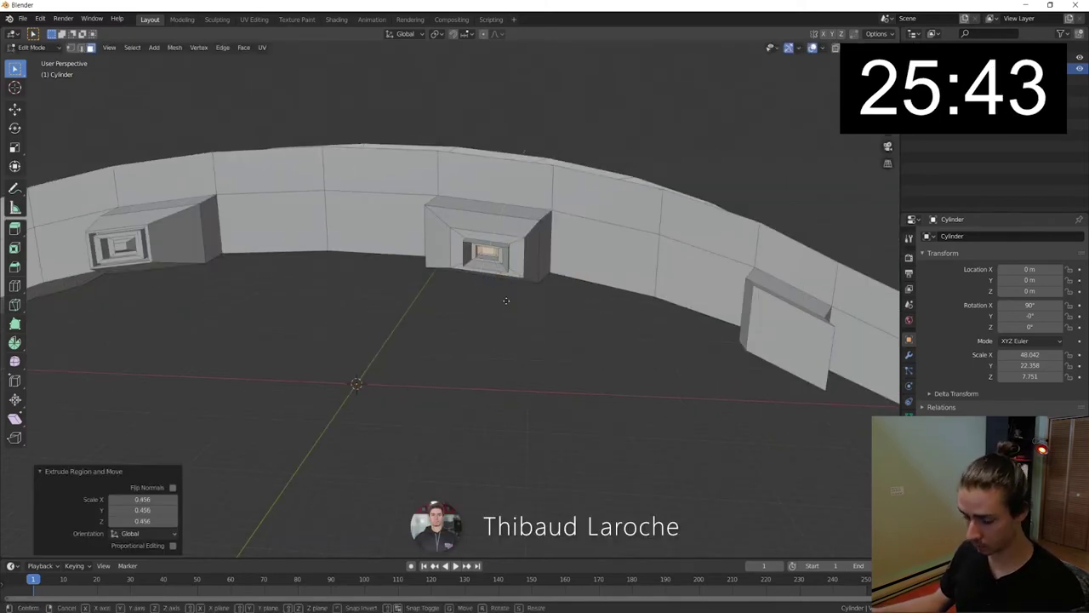
- Extrude the next window face outward into a box and scale its face
middle_click_drag(506, 301, 545, 340)
left_click(566, 348)
key("e")
left_click(598, 416)
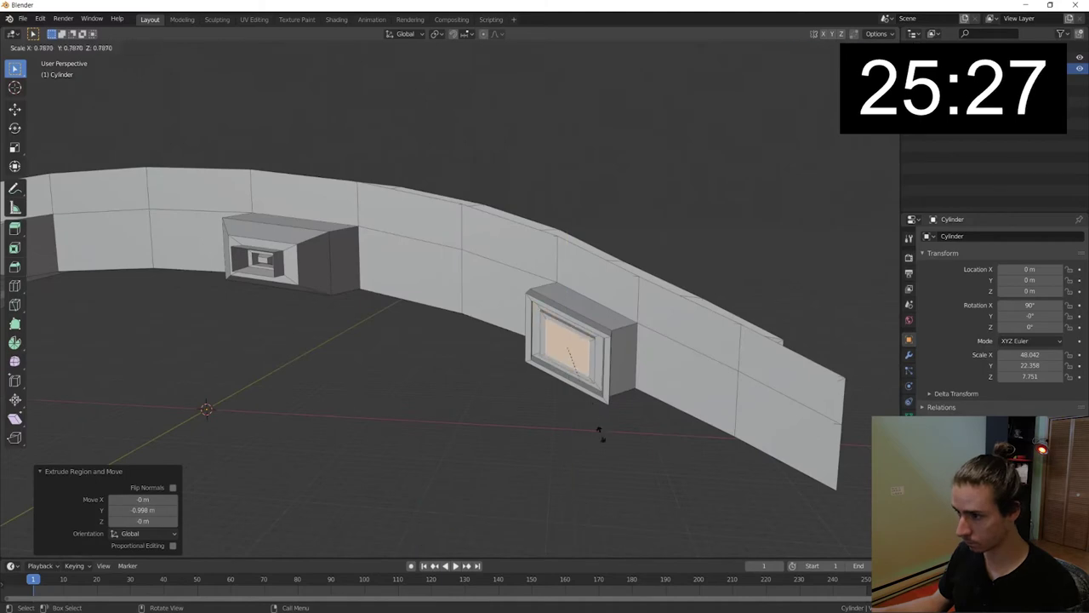
middle_click_drag(598, 416, 629, 414)
left_click(529, 356)
- Inset the window face and push it inward along Y
middle_click_drag(529, 356, 361, 394)
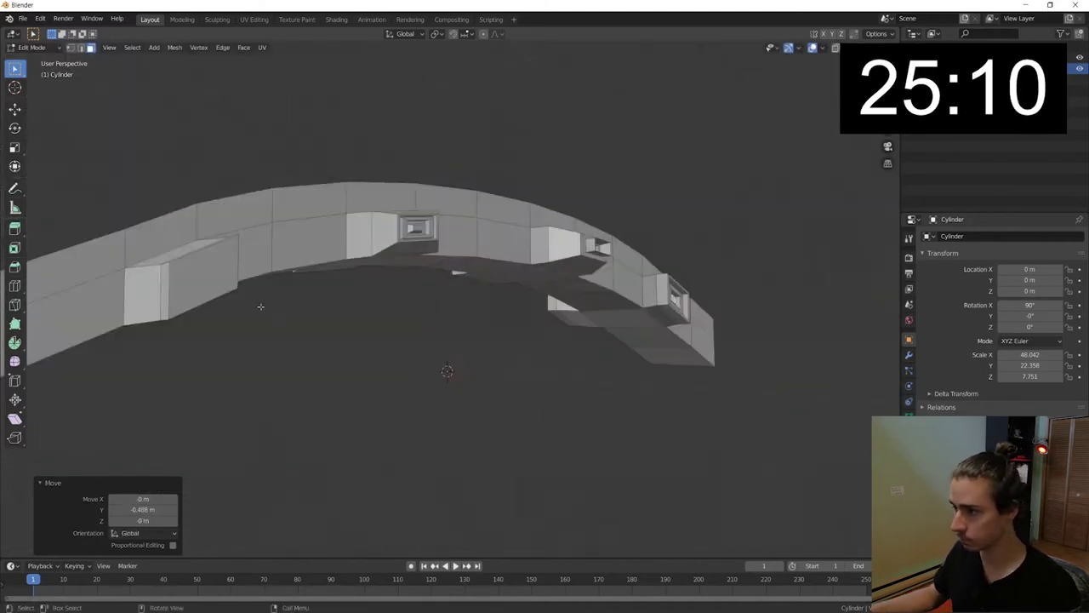
key("g")
key("y")
left_click(493, 473)
key("i")
left_click(409, 417)
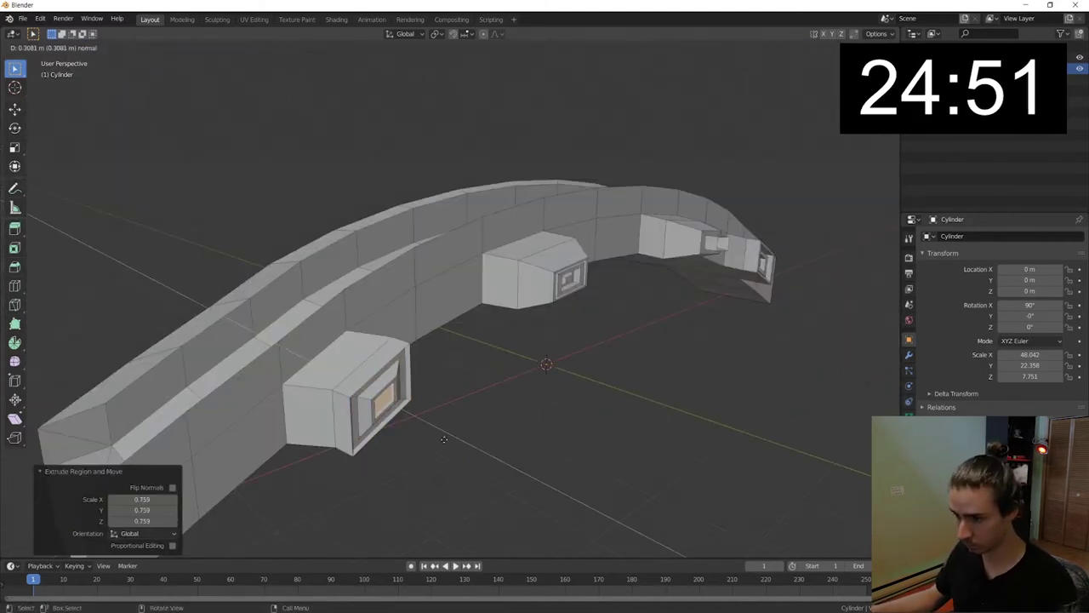
scroll(509, 446, "up", 3)
key("g")
key("y")
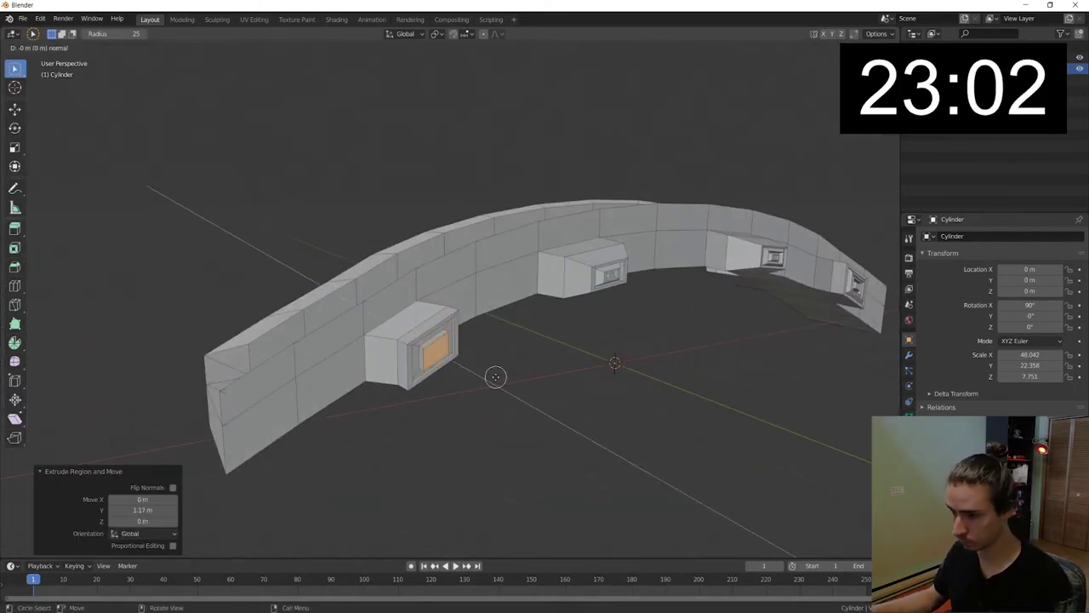
- Extrude the window face in place and shrink it into a nested, stepped inset
mouse_move(197, 371)
middle_mouse_down()
mouse_move(460, 215)
mouse_move(421, 281)
middle_mouse_up()
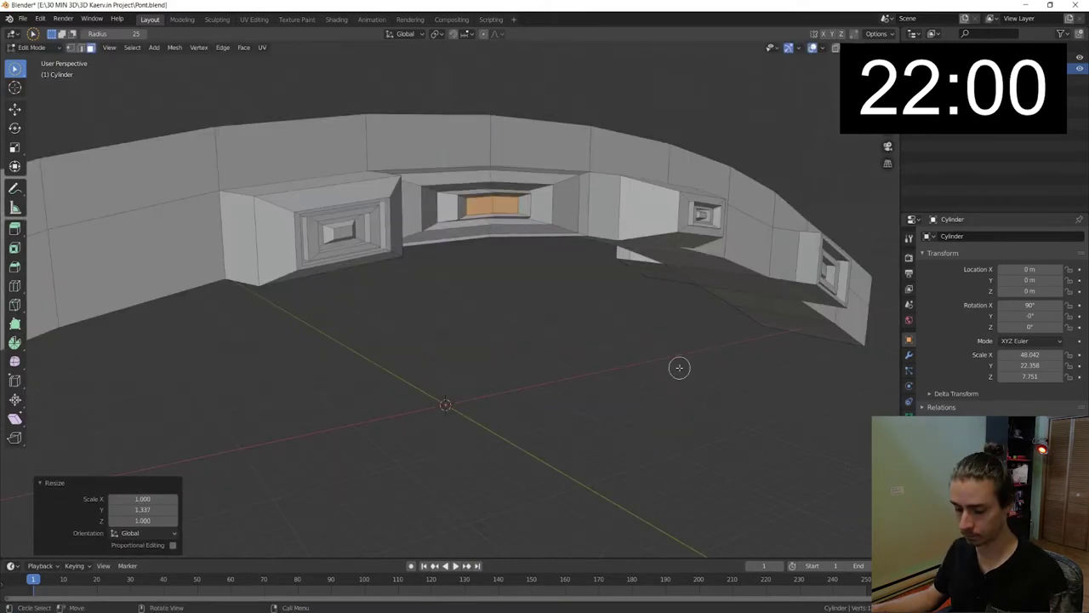
left_click(611, 310)
key("e")
key("s")
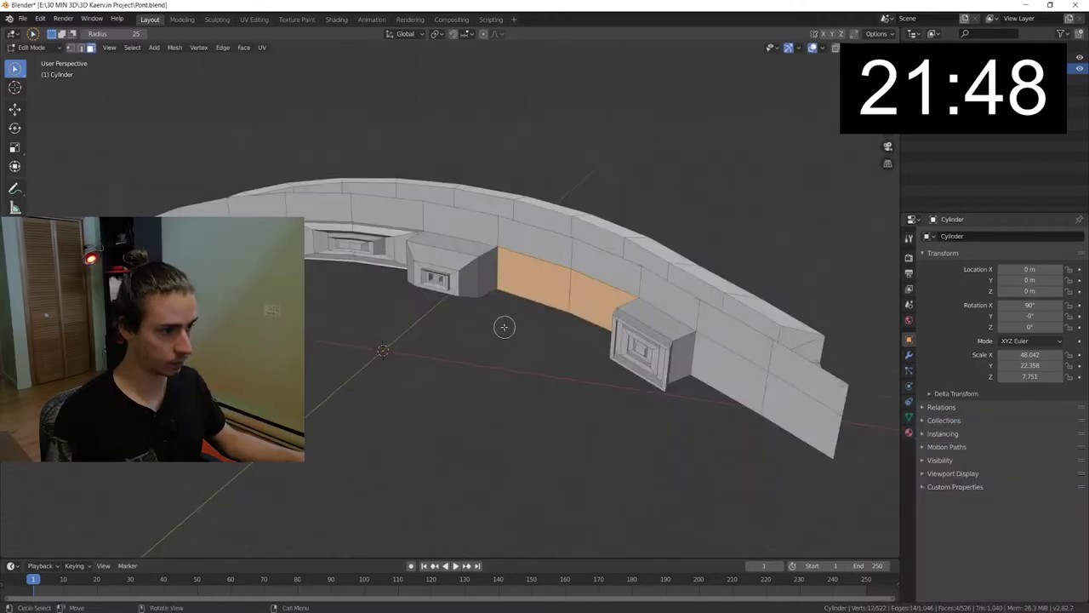
middle_click_drag(503, 323, 542, 318)
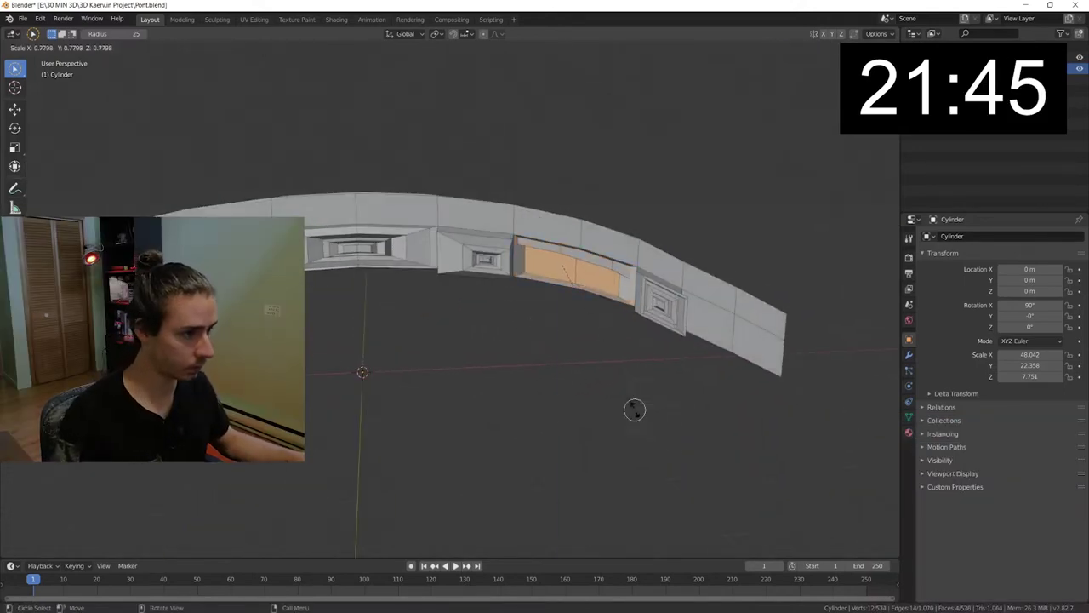
left_click(612, 395)
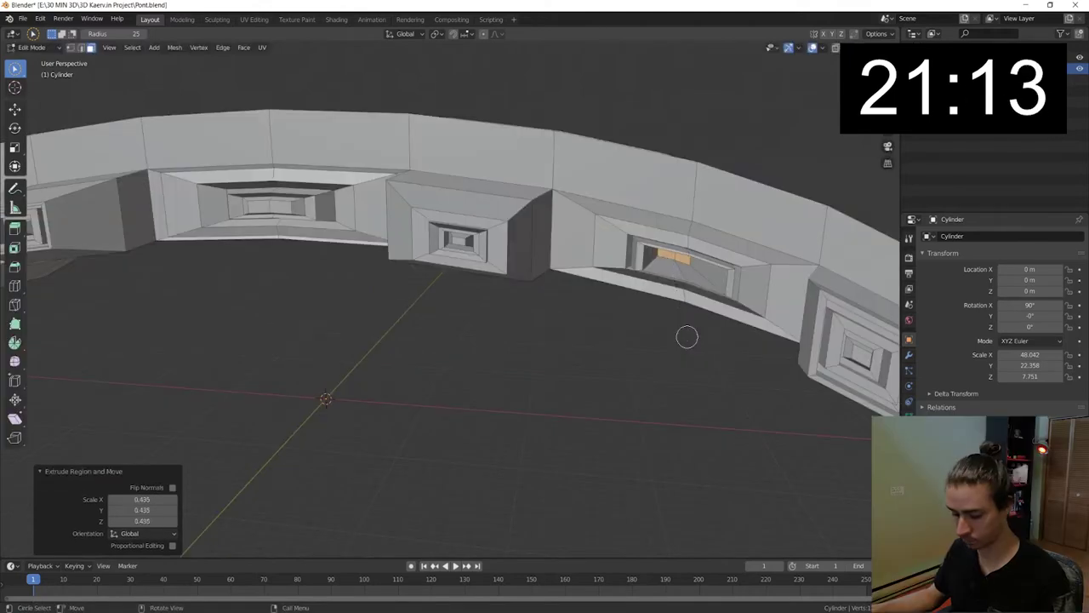
- Rescale the face and widen it along Y into a long wide window
key("s")
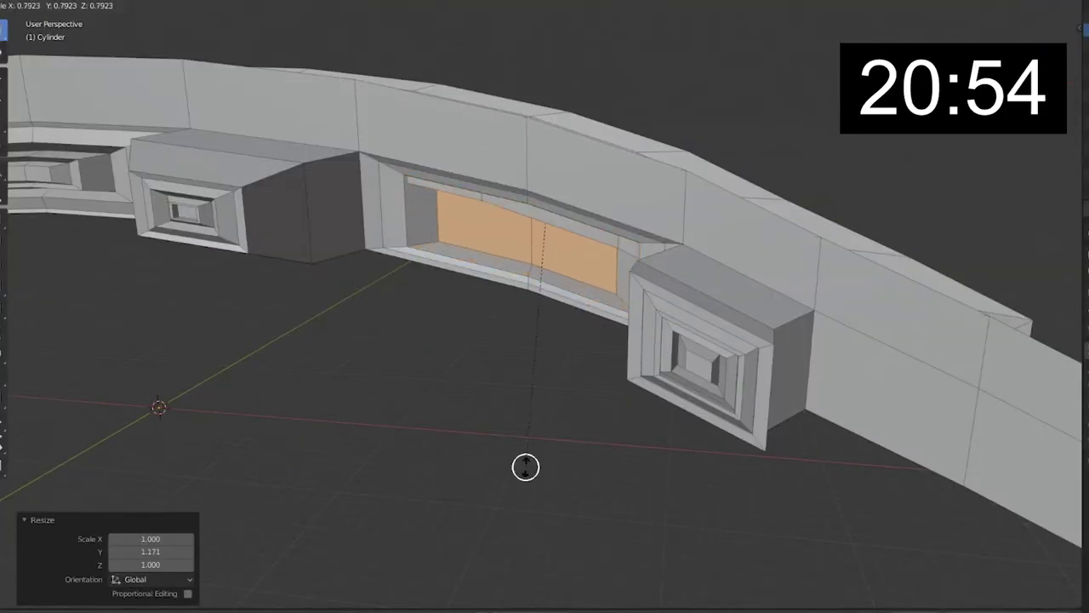
left_click(525, 465)
key("s")
key("y")
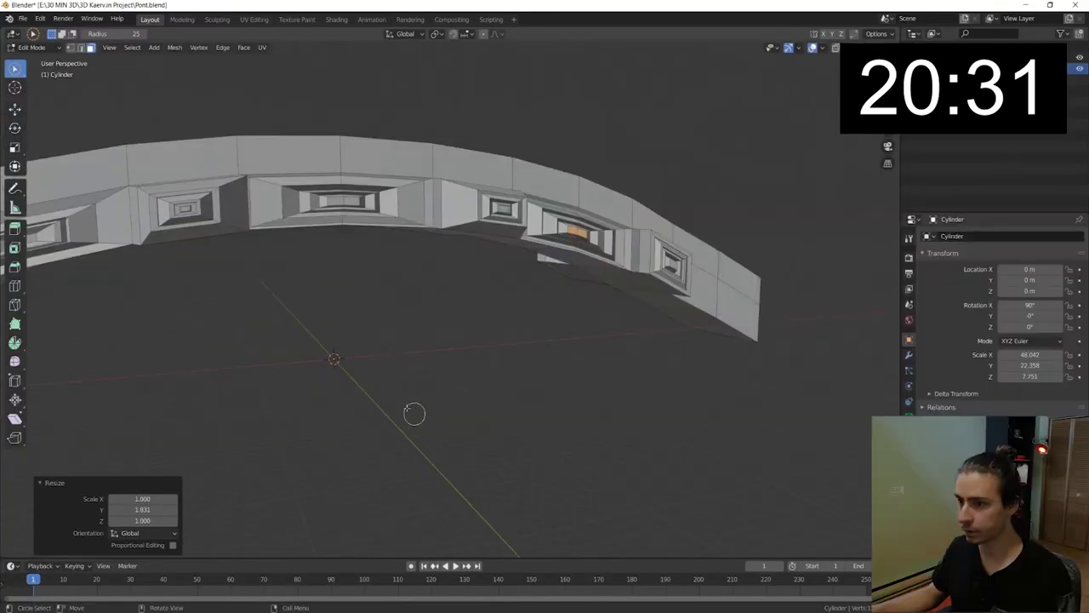
key("s")
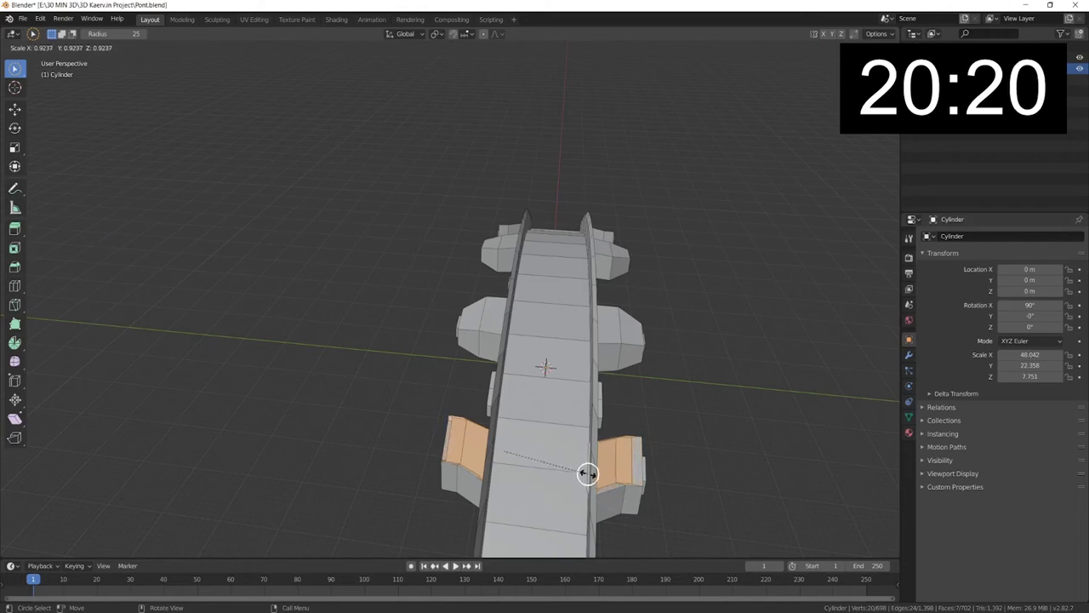
- Extrude the side faces and stretch them along Y down the bridge's length
left_click(587, 473)
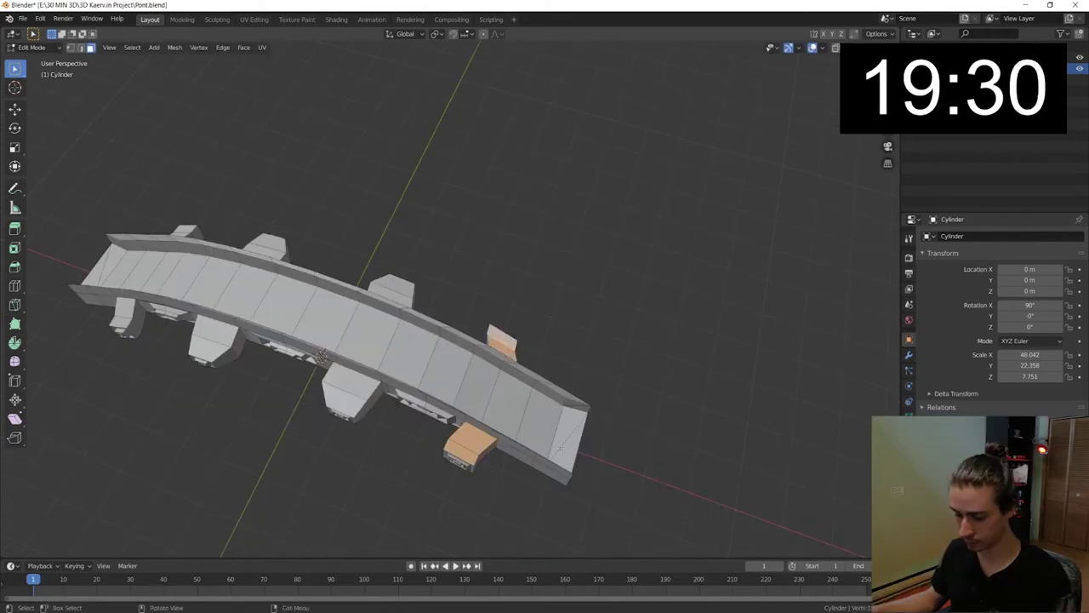
key("e")
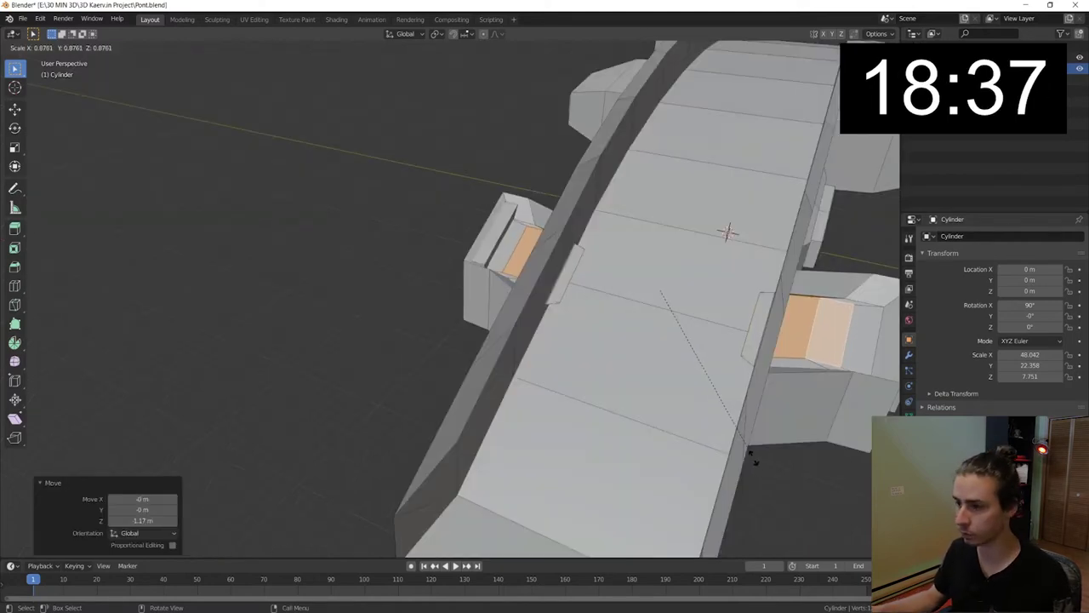
key("s")
key("y")
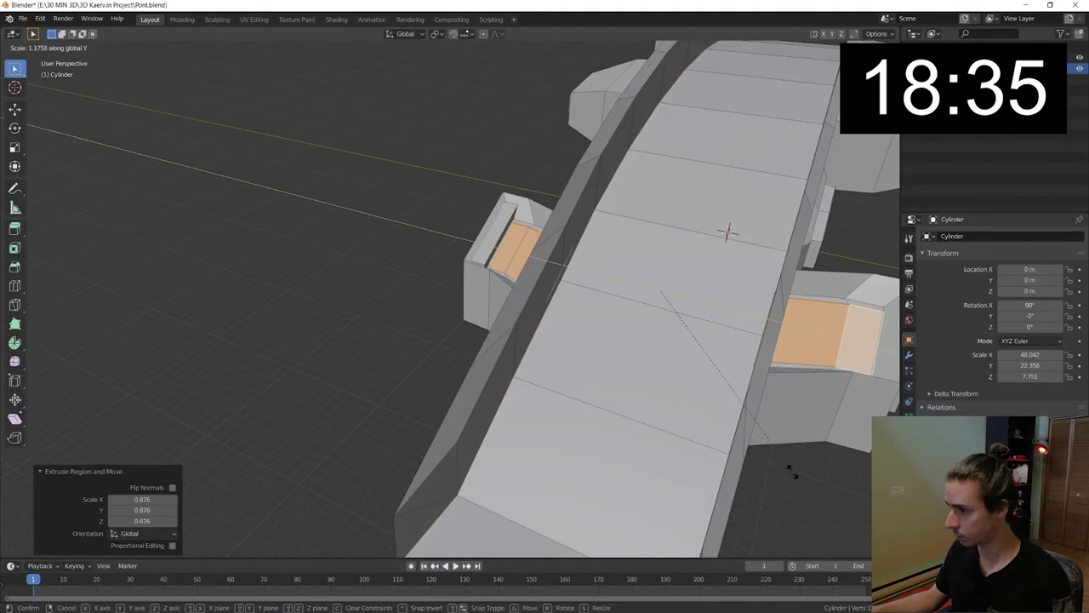
left_click(793, 472)
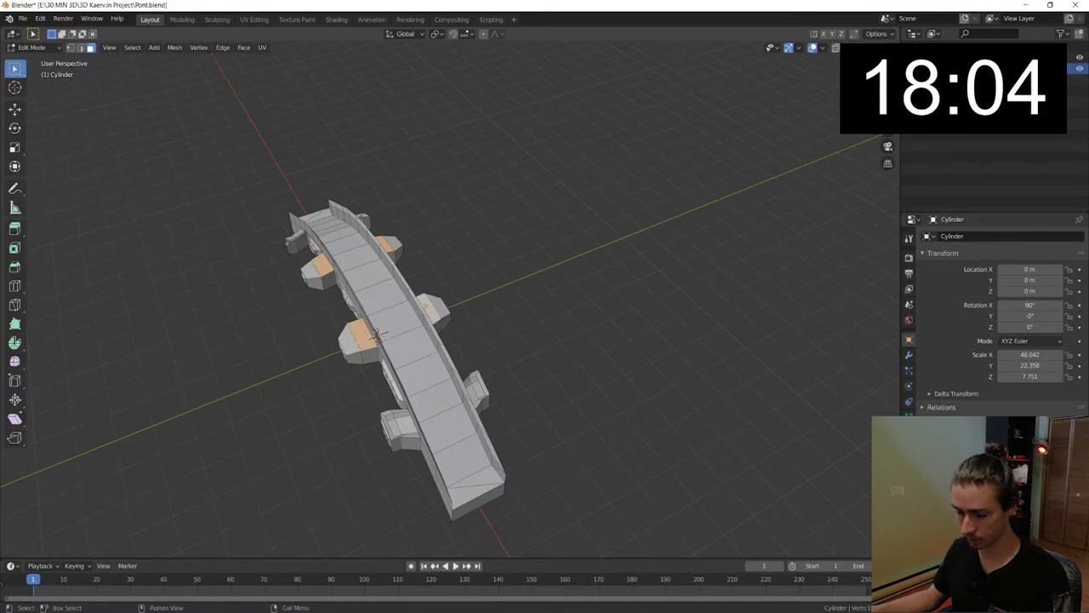
- Extrude the faces along their normals and look along the deck to check the finished bridge
key("e")
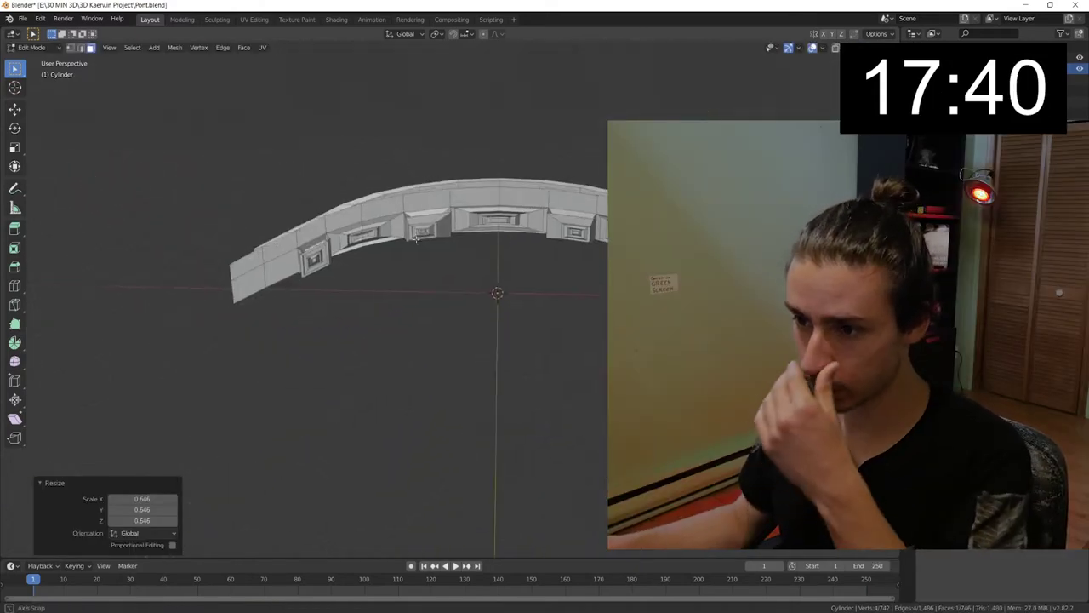
middle_click_drag(400, 255, 431, 244)
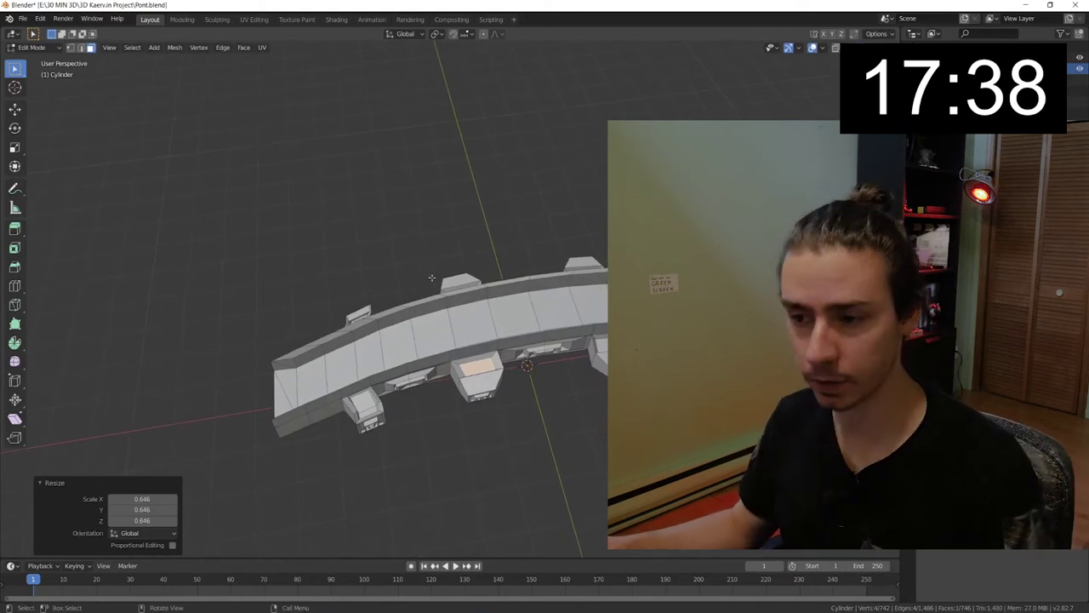
mouse_move(432, 244)
middle_mouse_down()
mouse_move(408, 221)
mouse_move(318, 327)
mouse_move(495, 261)
middle_mouse_up()
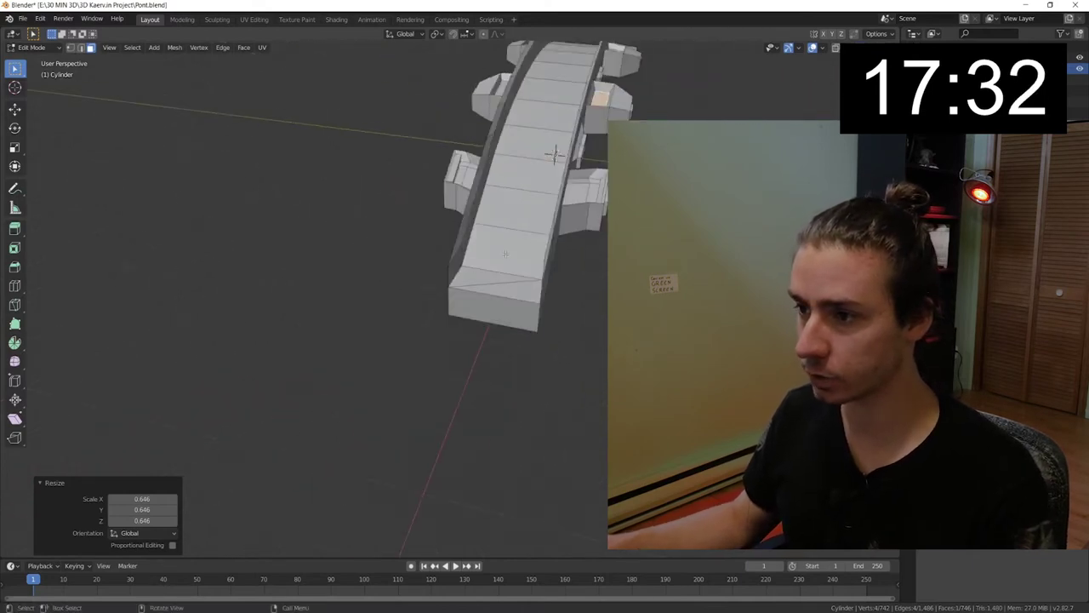
scroll(504, 246, "up", 2)
scroll(502, 239, "up", 2)
scroll(500, 230, "up", 3)
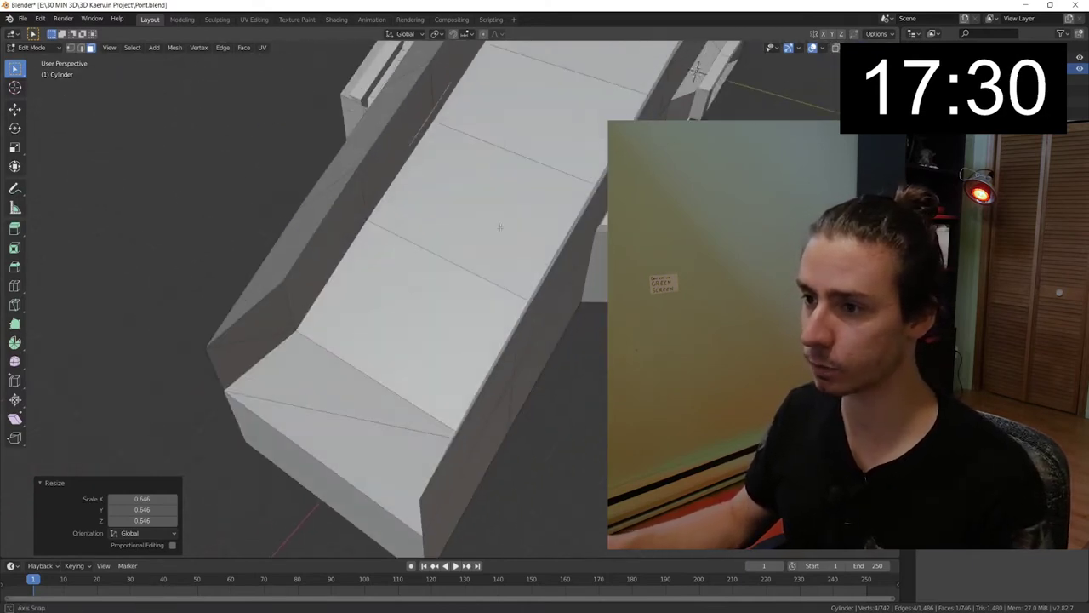
scroll(501, 227, "down", 2)
scroll(420, 197, "down", 2)
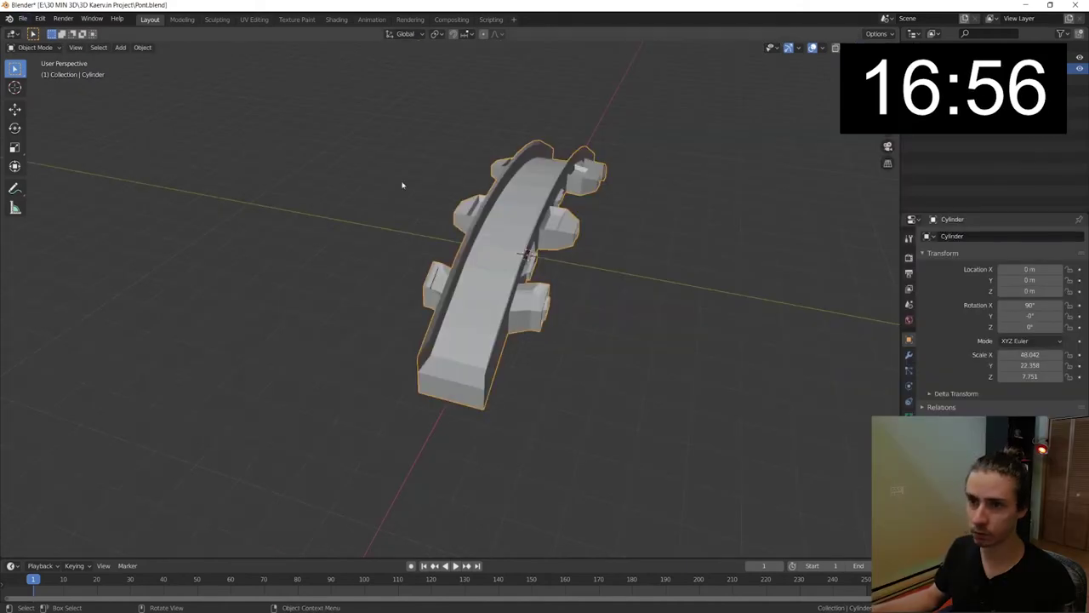
scroll(476, 279, "up", 3)
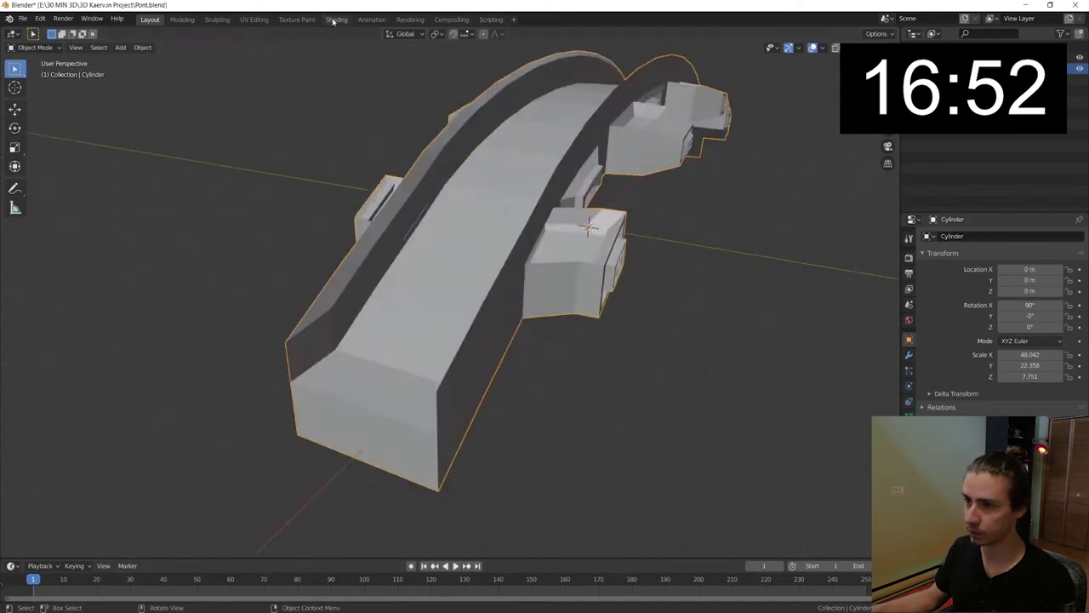
- In the Shading workspace, create Material.001 for the bridge and add Texture Coordinate and Mapping nodes
left_click(337, 19)
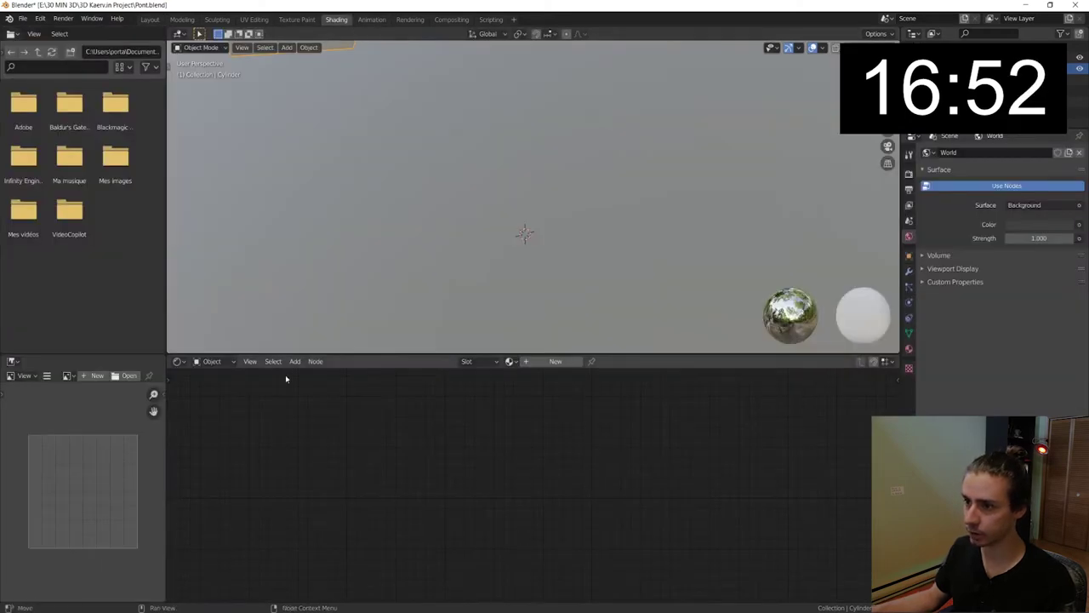
middle_click_drag(417, 302, 380, 230)
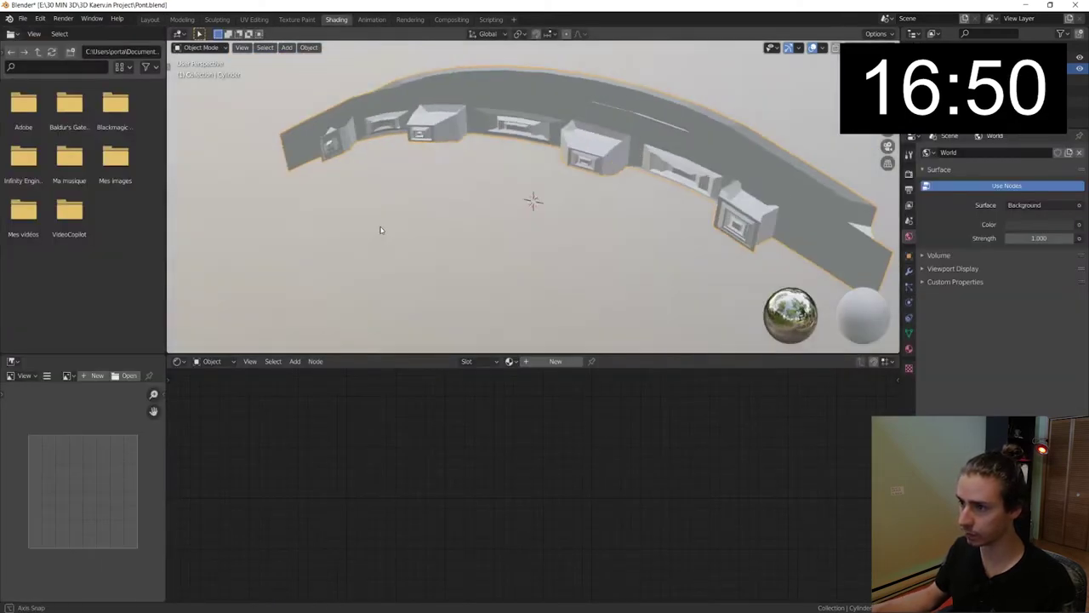
middle_click_drag(380, 230, 486, 373)
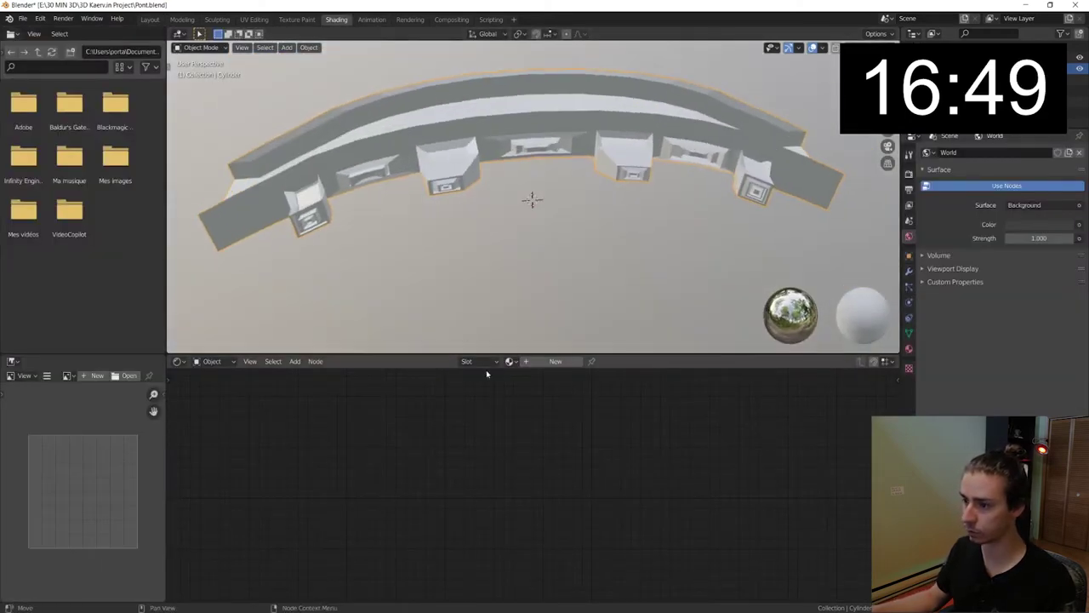
left_click(530, 362)
key("shift+a")
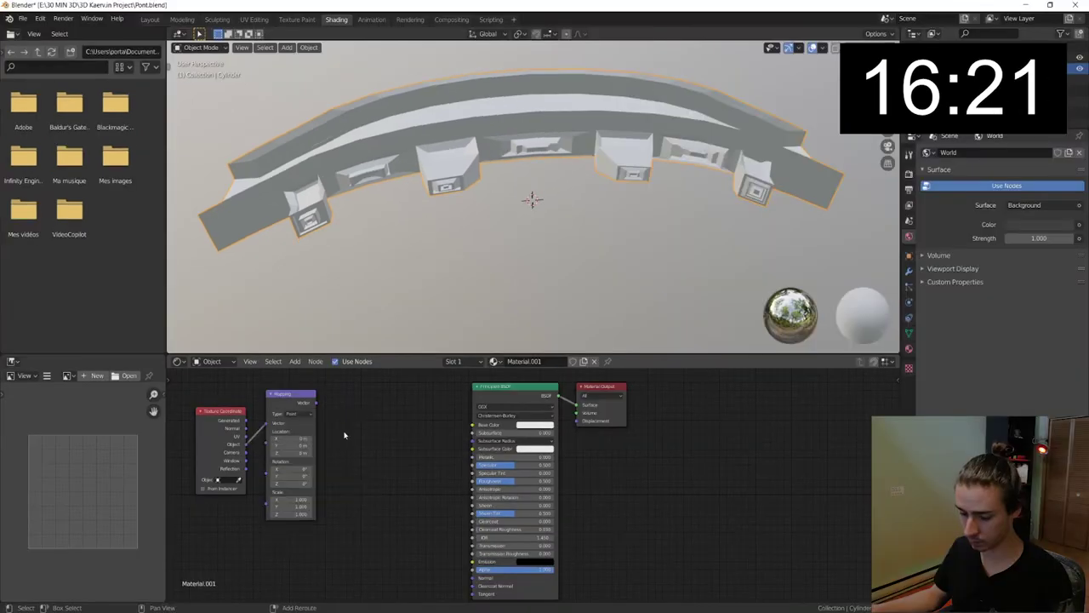
key("shift+a")
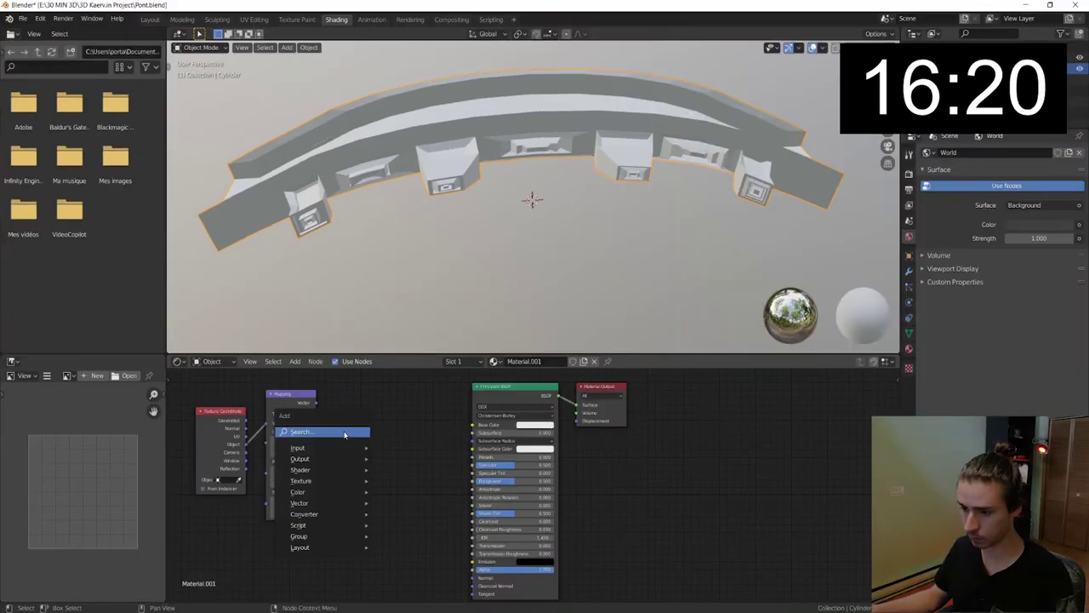
- Add a Noise Texture node and a ColorRamp node to Material.001
type("noise")
key("Return")
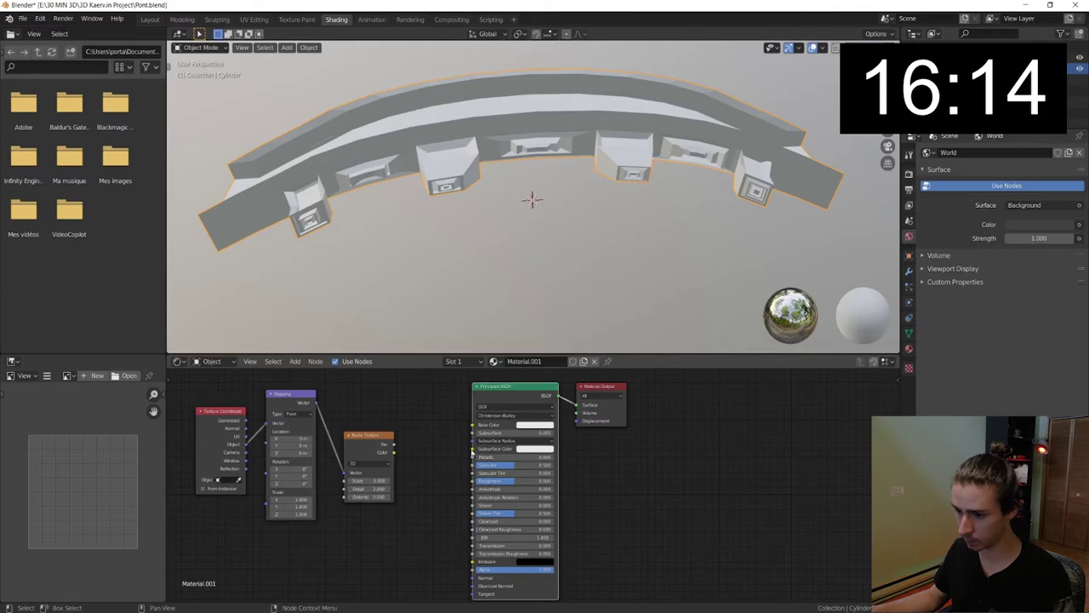
key("shift+a")
type("color")
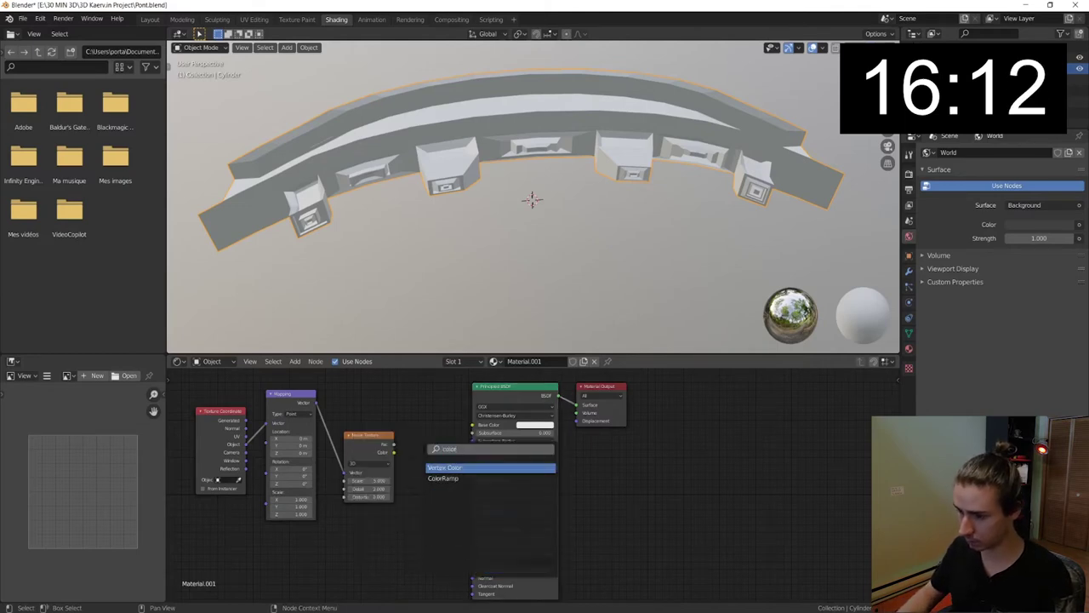
key("Down")
key("Return")
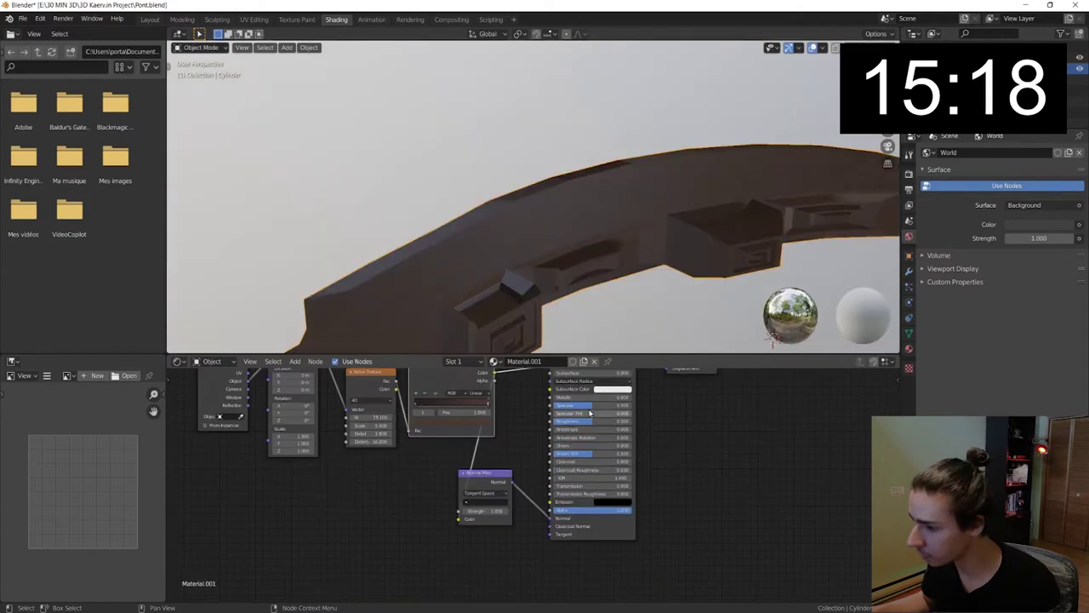
- Make the bridge material matte with Specular 0, noise scale 15.8 and normal strength 1.2
left_click_drag(590, 406, 590, 410)
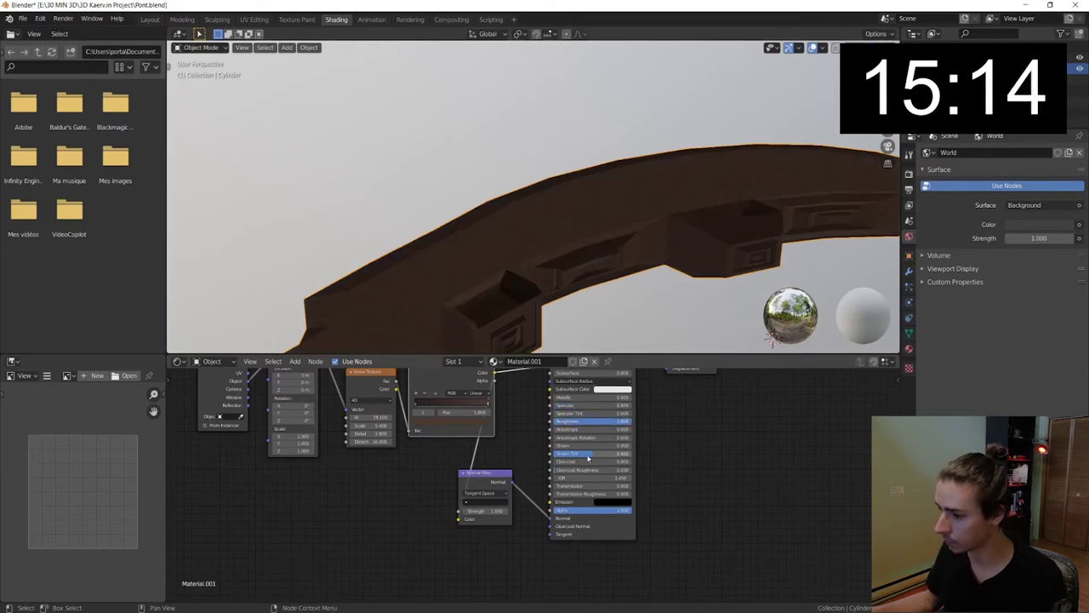
middle_click_drag(567, 252, 564, 275)
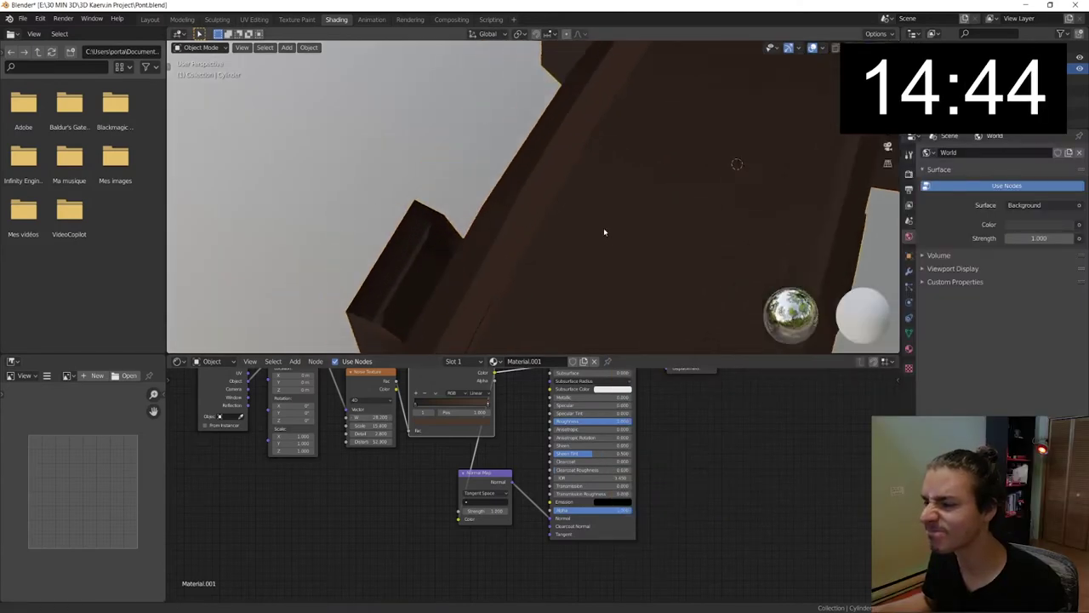
scroll(604, 232, "down", 3)
scroll(587, 226, "down", 4)
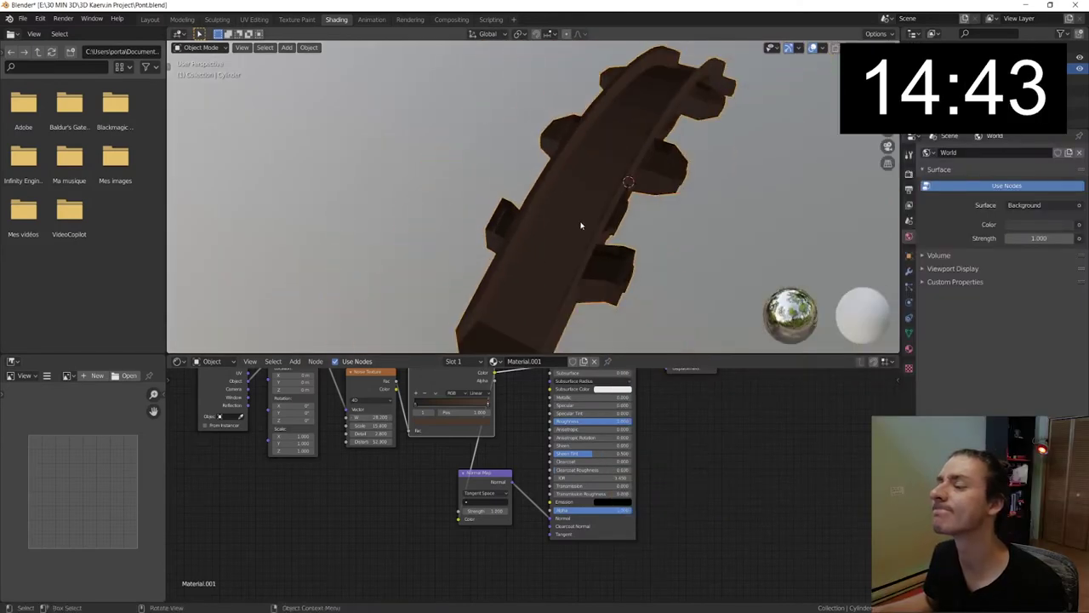
middle_click_drag(587, 221, 575, 192)
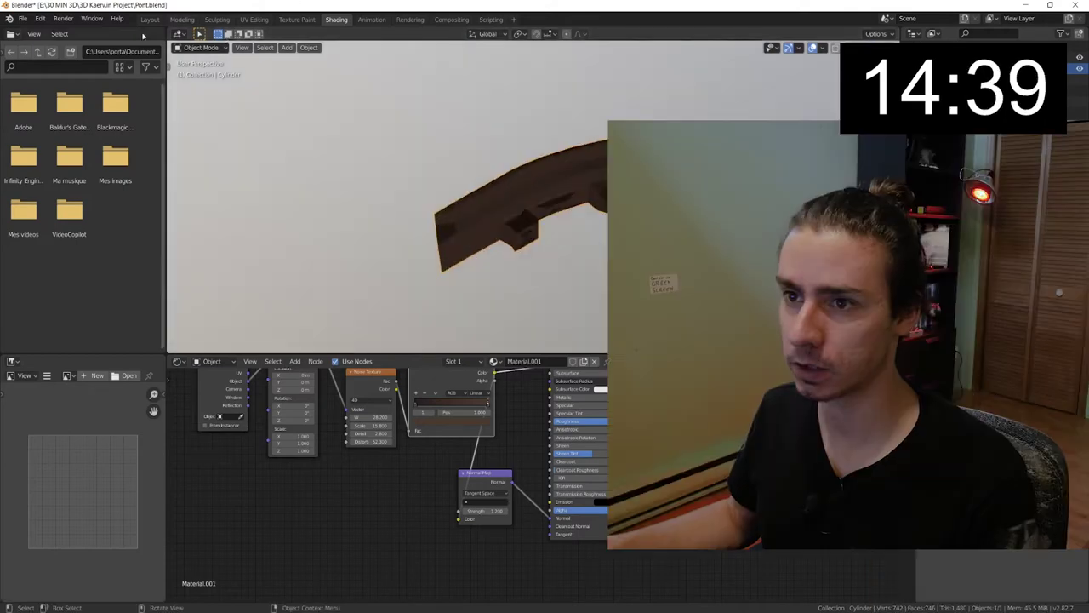
left_click(182, 19)
- Add a Sapling Tree Gen tree at the scene origin
scroll(456, 232, "down", 2)
scroll(456, 231, "down", 3)
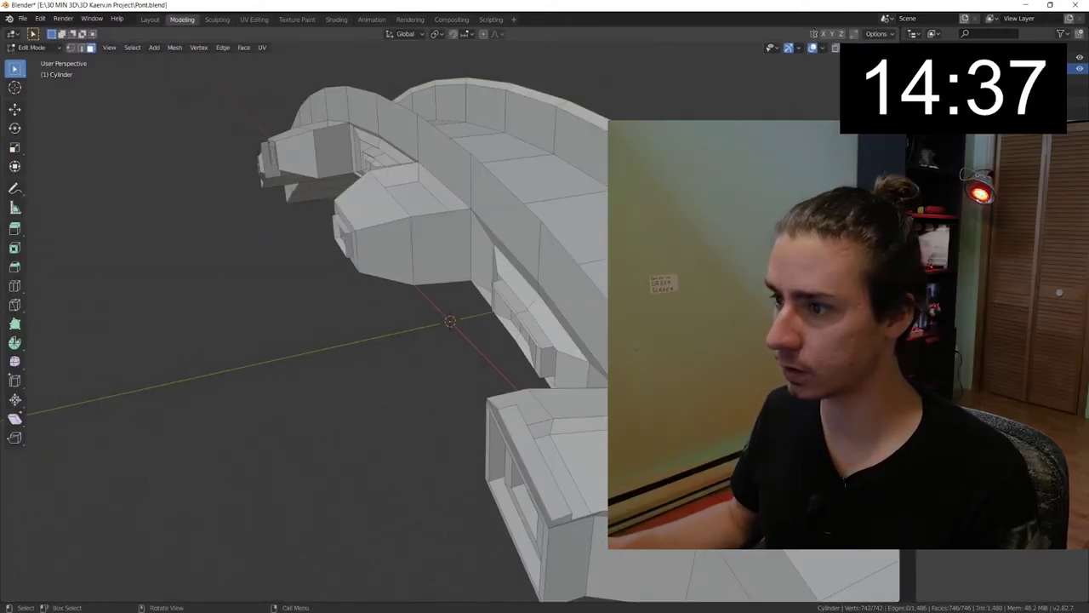
scroll(456, 232, "down", 2)
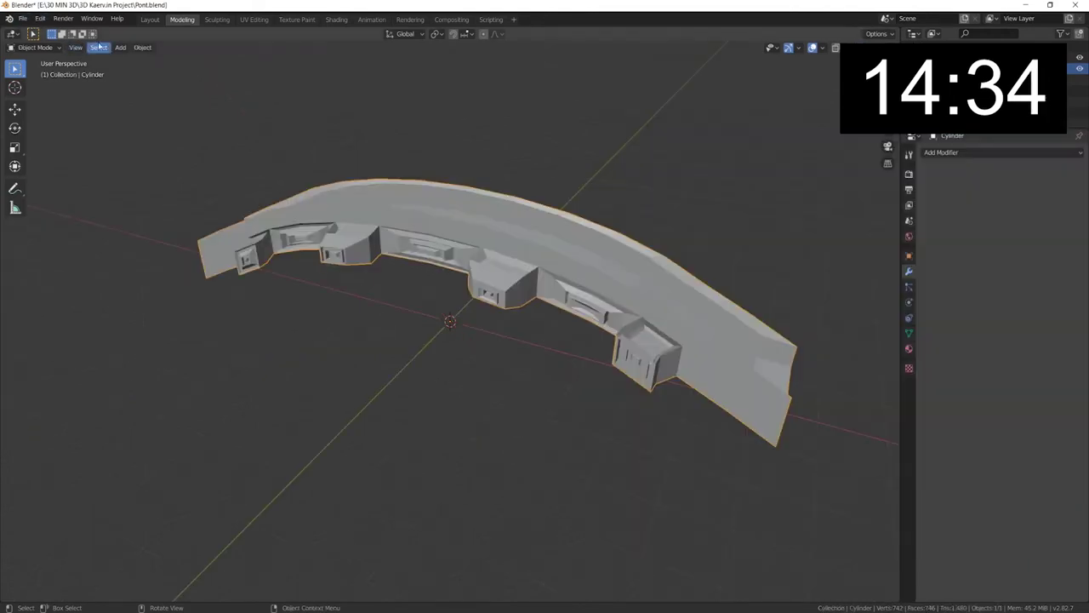
left_click(120, 47)
mouse_move(135, 72)
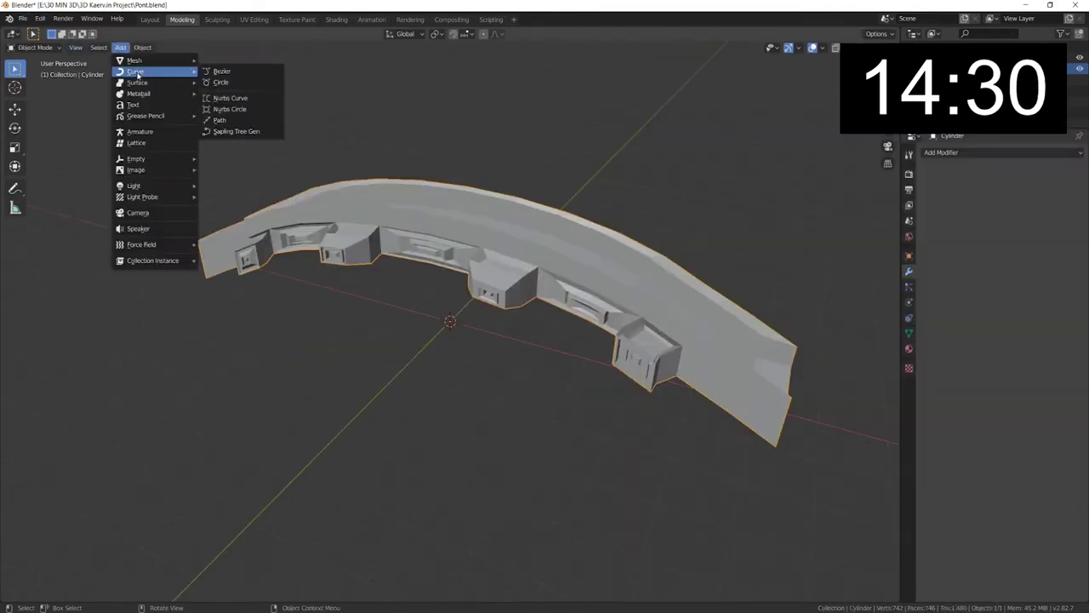
left_click(232, 131)
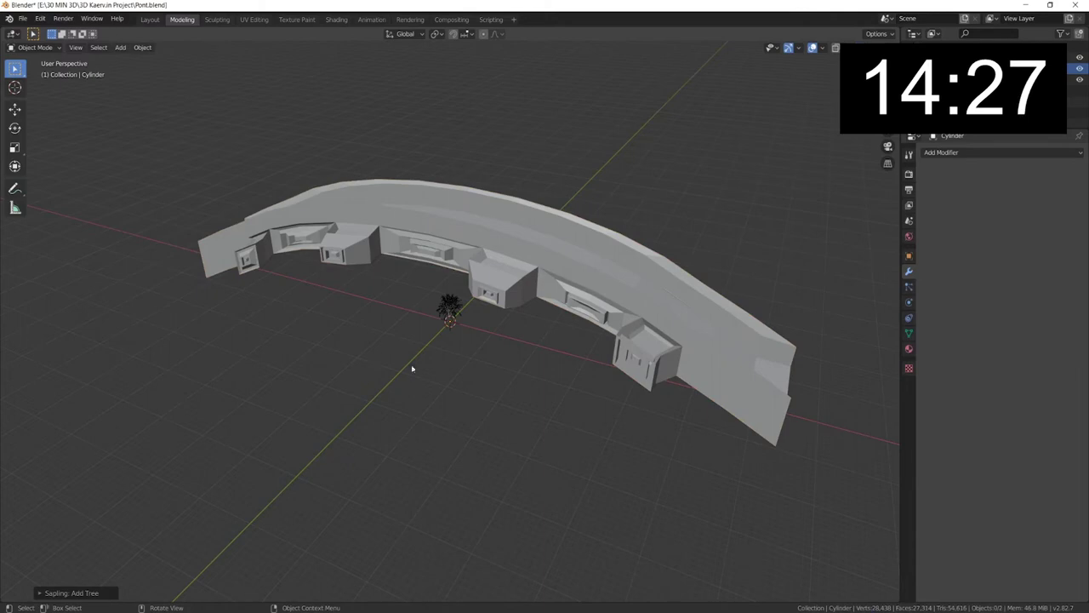
left_click(42, 593)
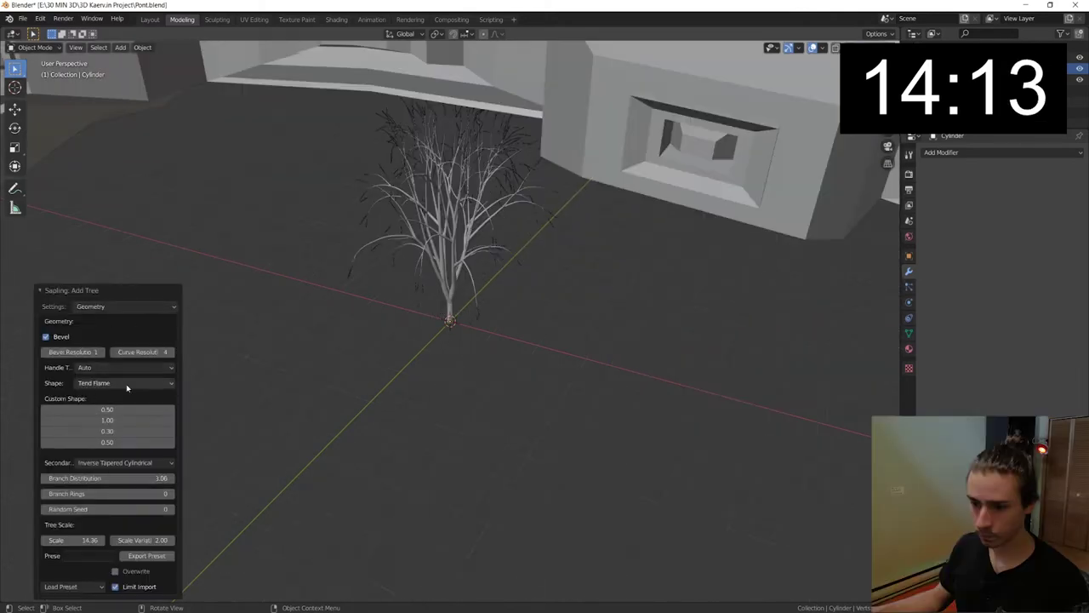
- Set the tree shape to Spherical with random seed 189 and scale 16.34
left_click(127, 384)
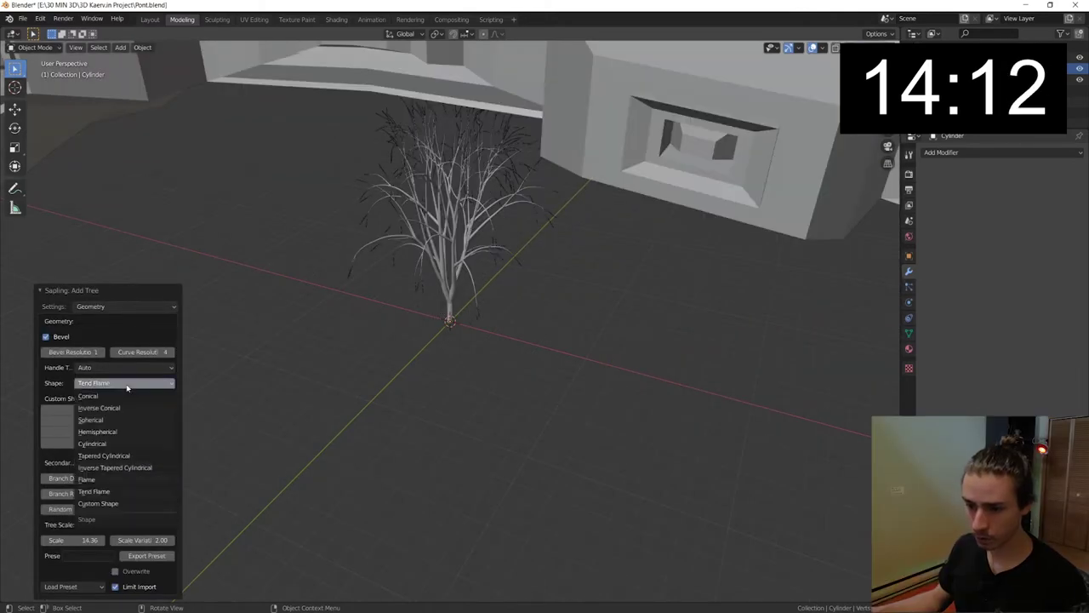
left_click(135, 385)
left_click(134, 386)
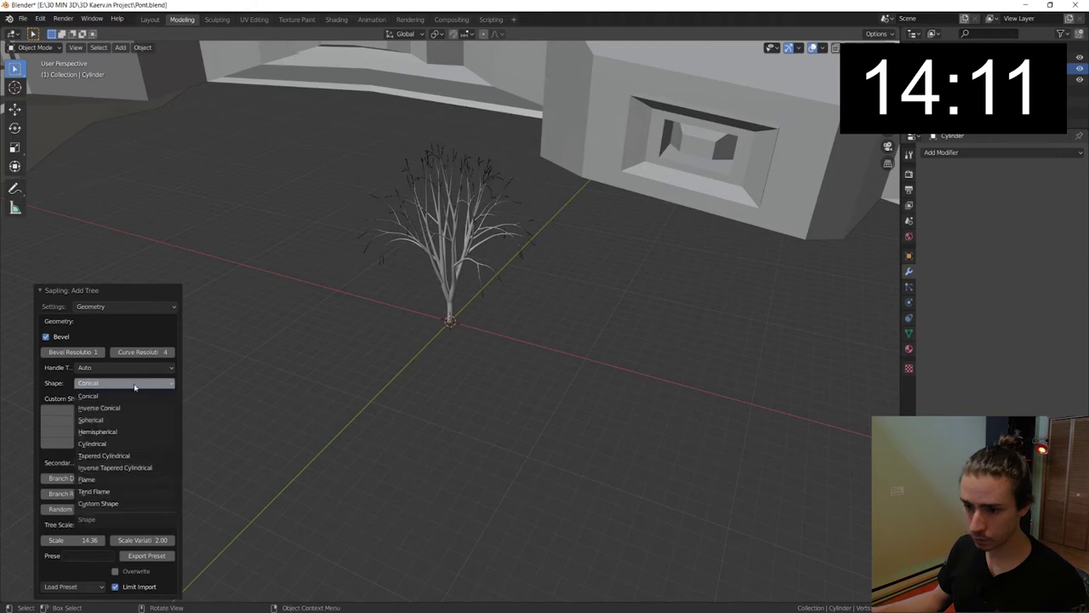
left_click(117, 444)
left_click(126, 384)
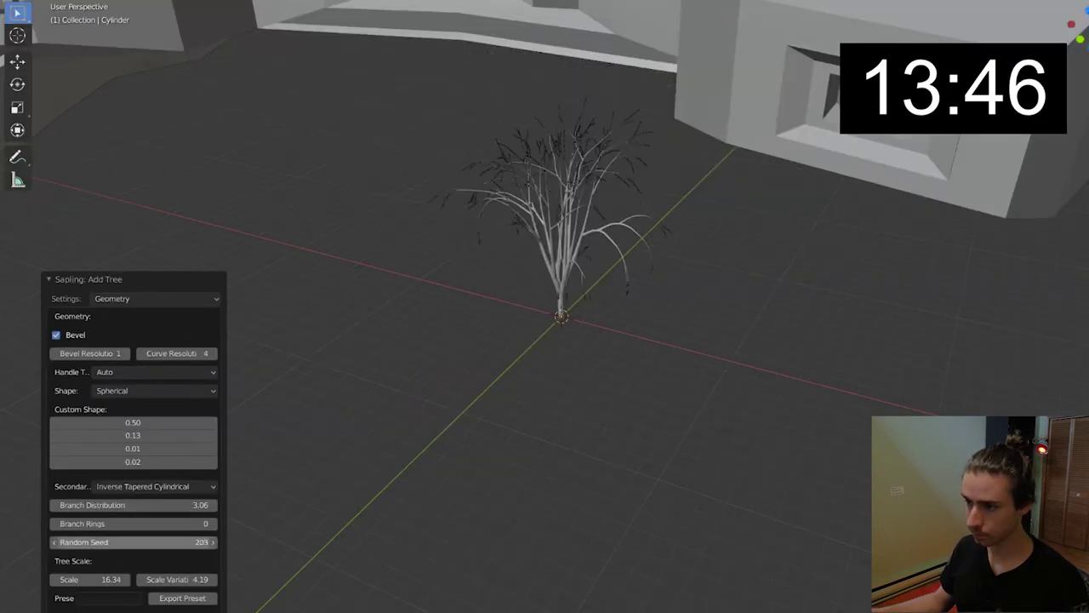
left_click_drag(136, 542, 119, 542)
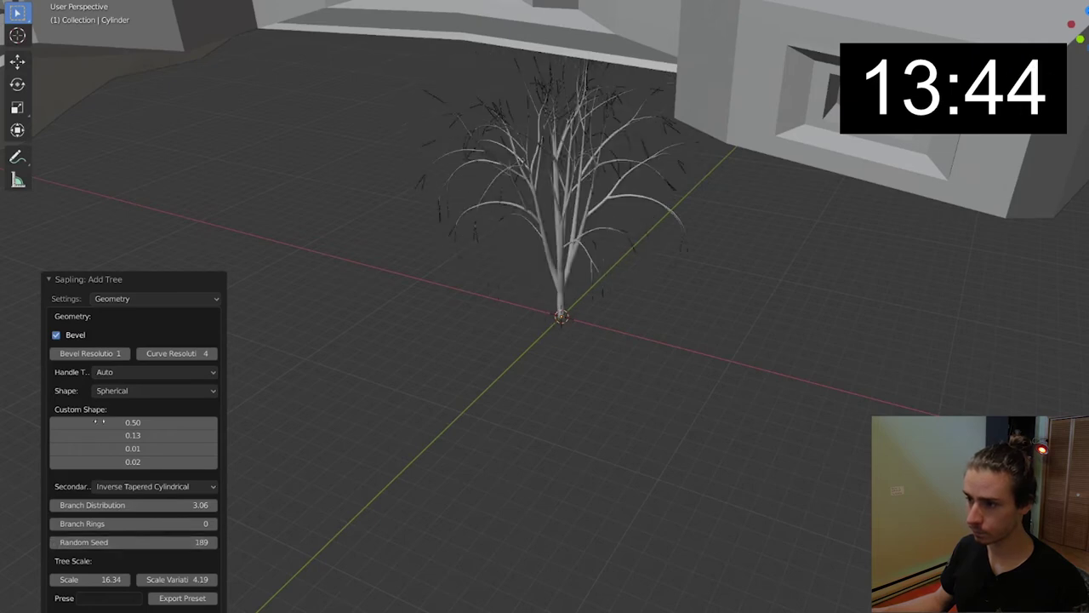
- Set branch splitting levels to 2 and Branch Growth taper crown to 0
left_click(161, 297)
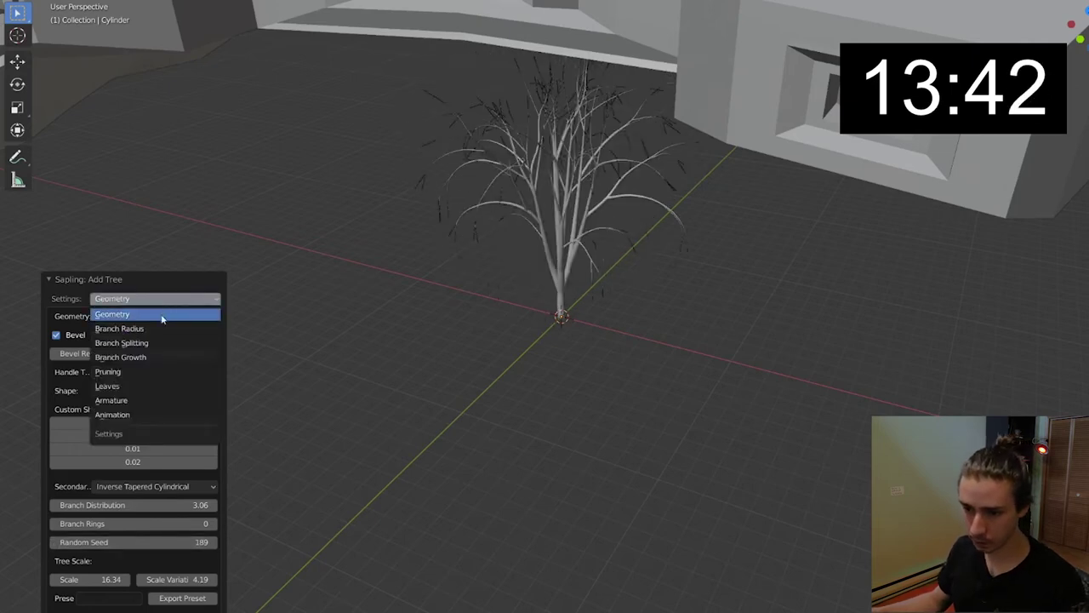
left_click(151, 343)
left_click(212, 196)
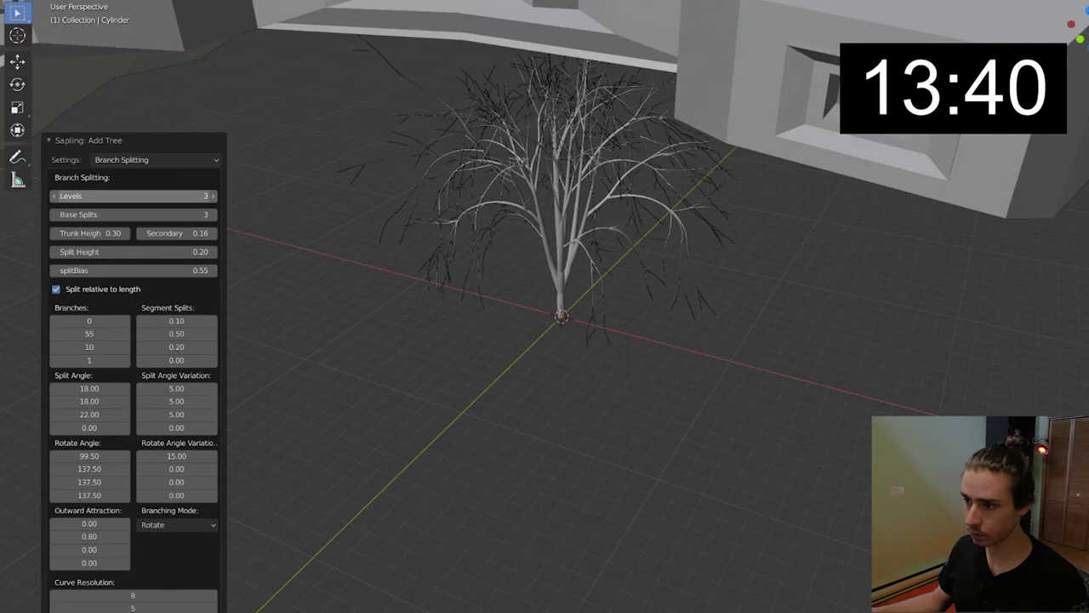
left_click(53, 196)
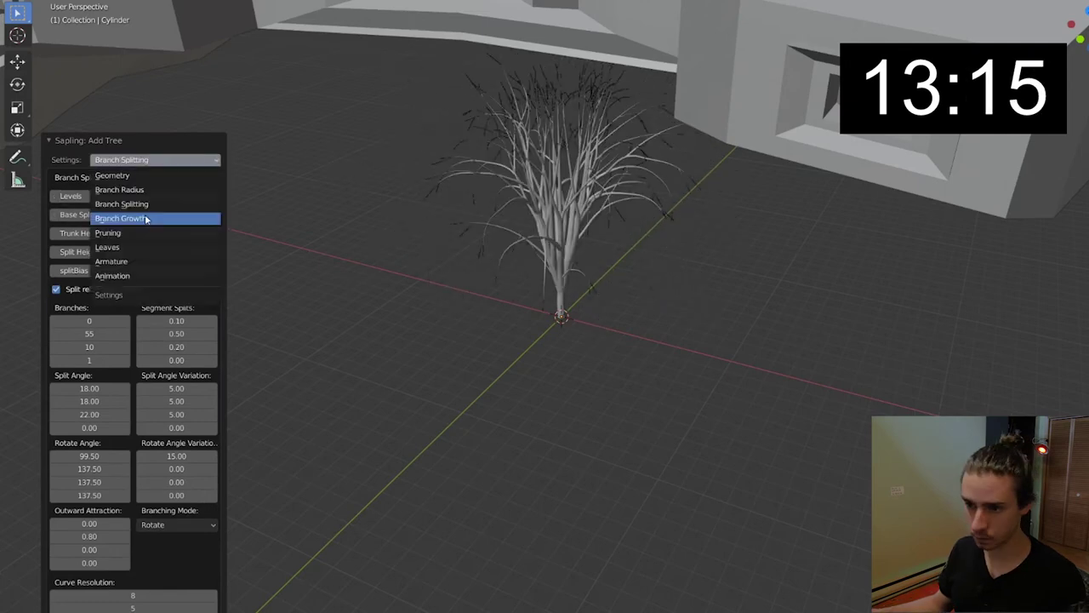
left_click(147, 219)
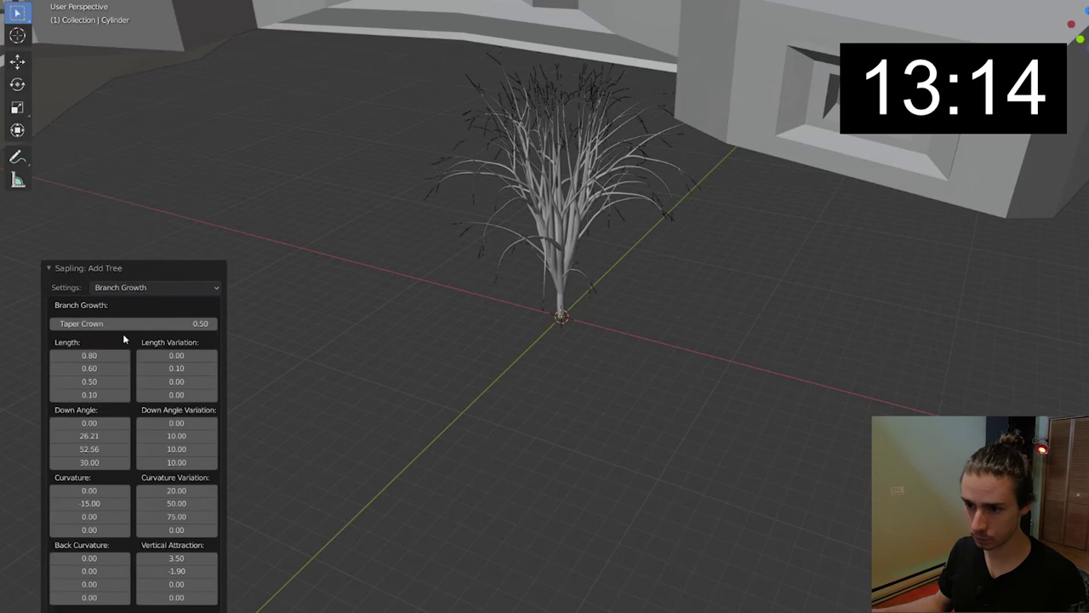
left_click_drag(123, 323, 77, 323)
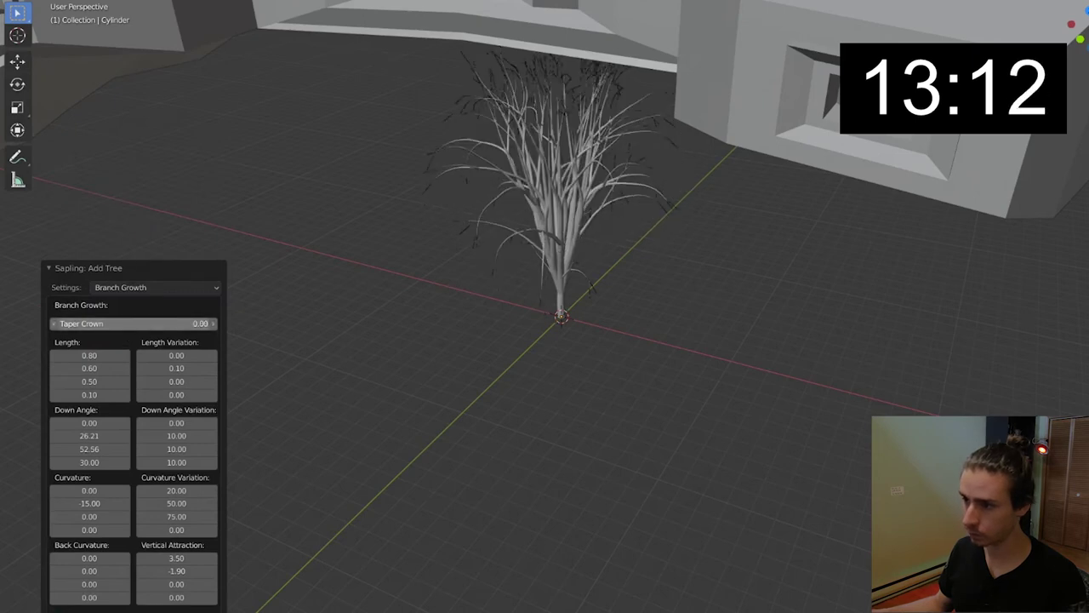
- Turn on leaves for the tree and set the leaf count to 400
left_click(130, 288)
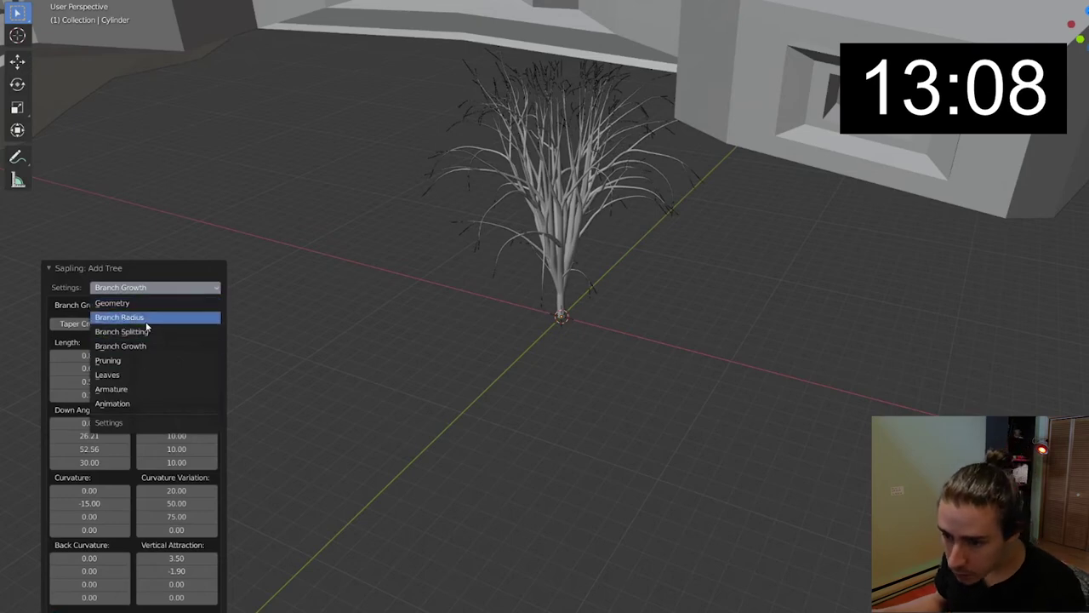
left_click(136, 373)
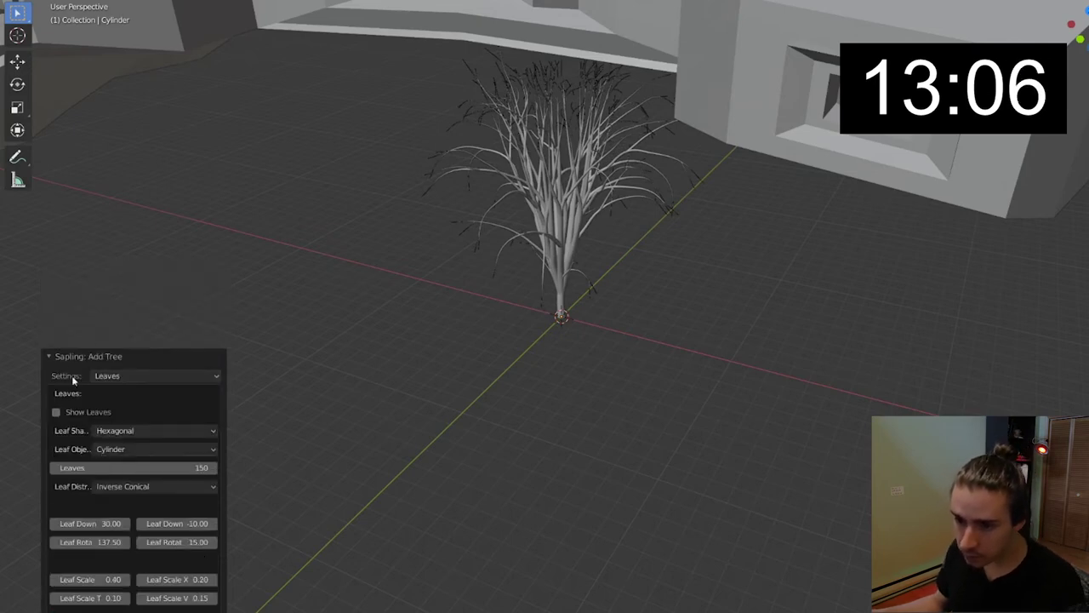
left_click(57, 413)
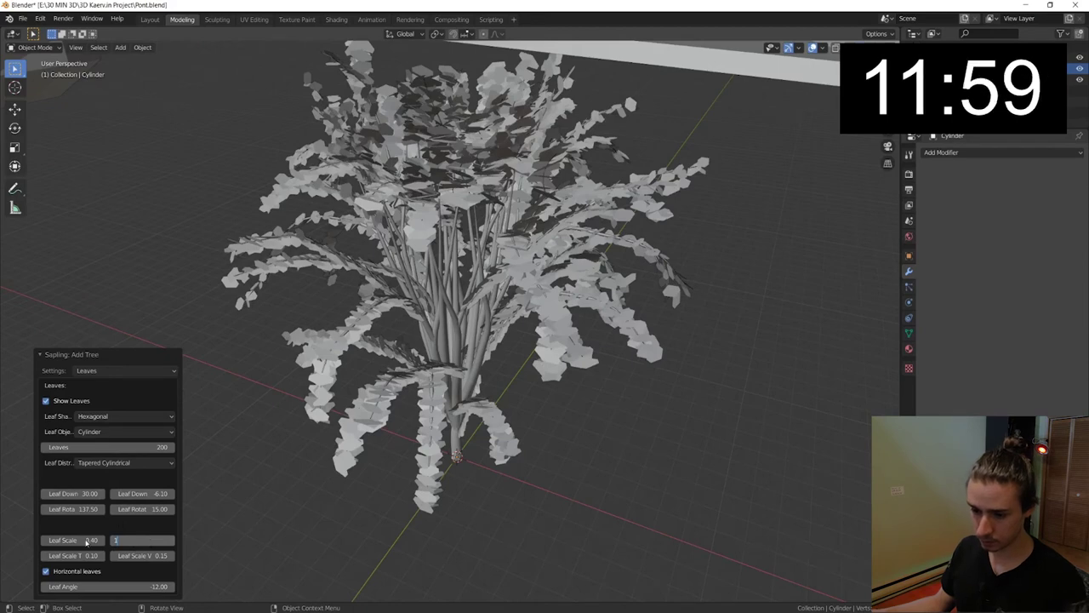
key("Return")
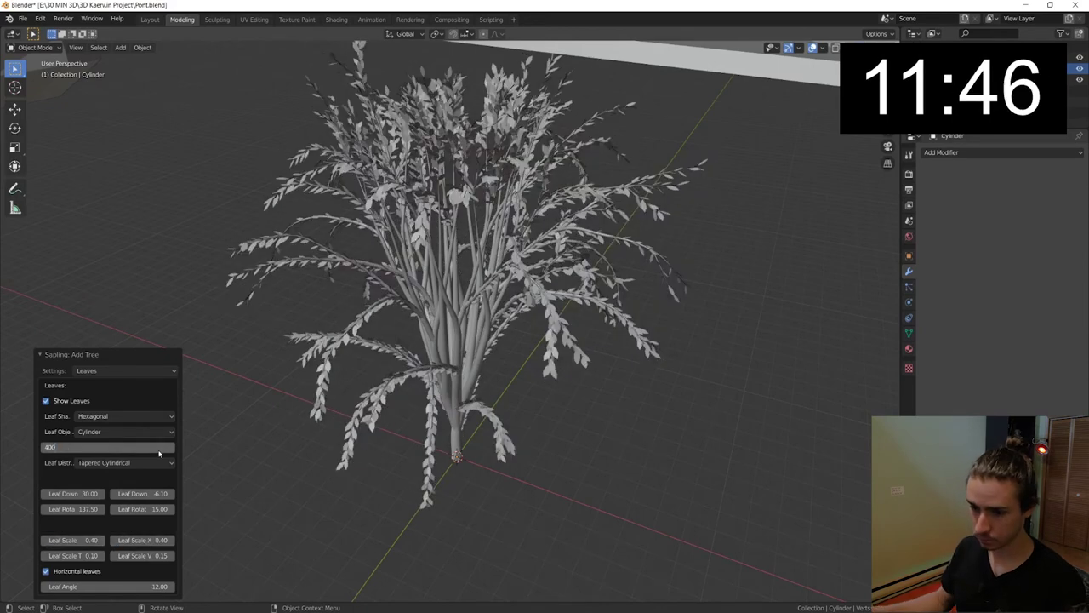
key("Return")
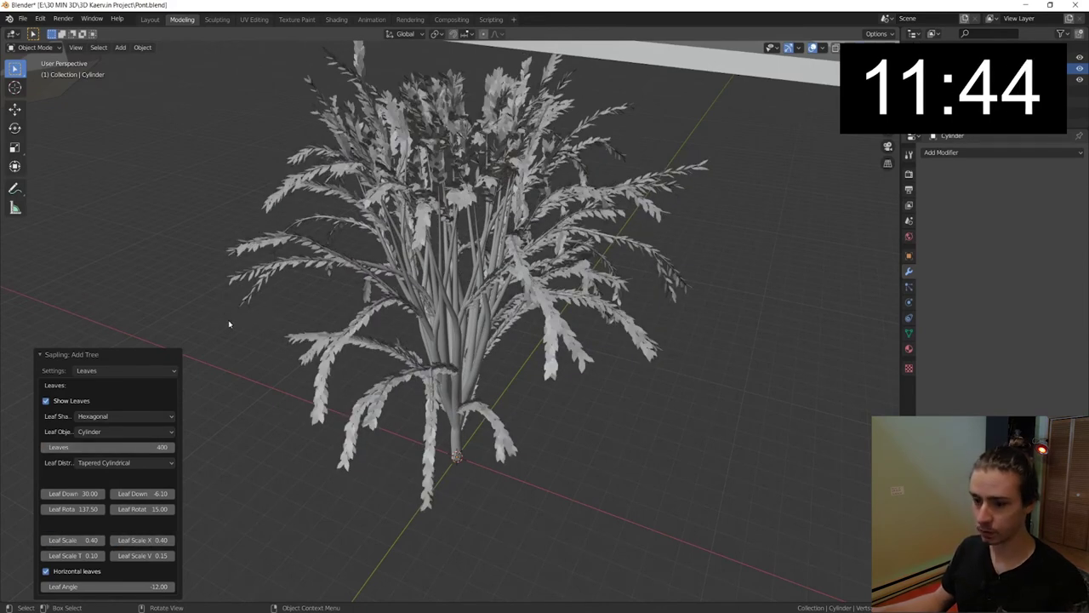
left_click(42, 355)
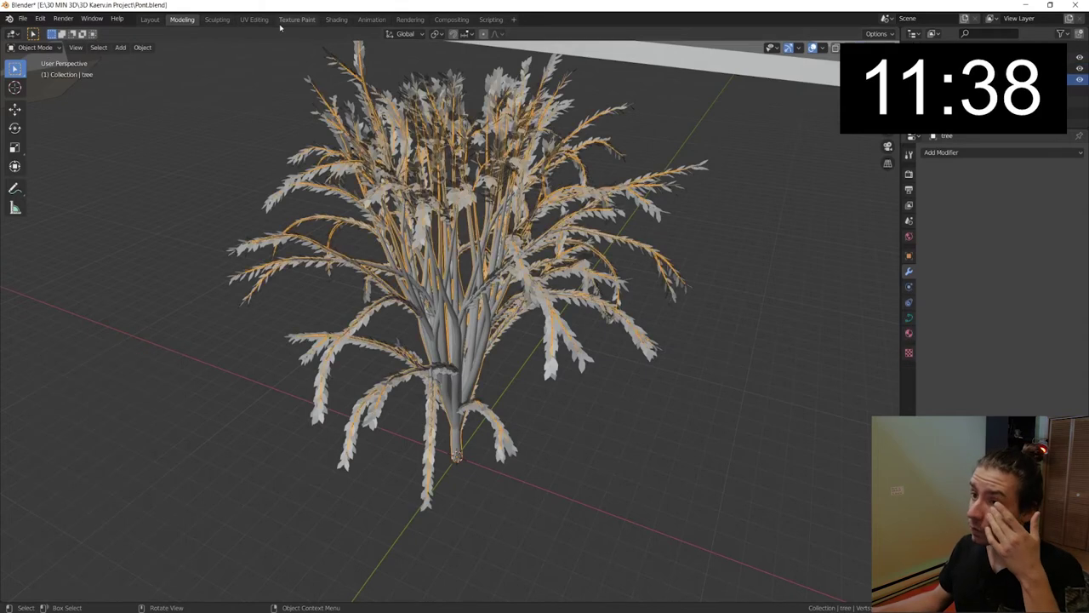
- Connect a brown bark image texture to the tree material's base colour
left_click(338, 20)
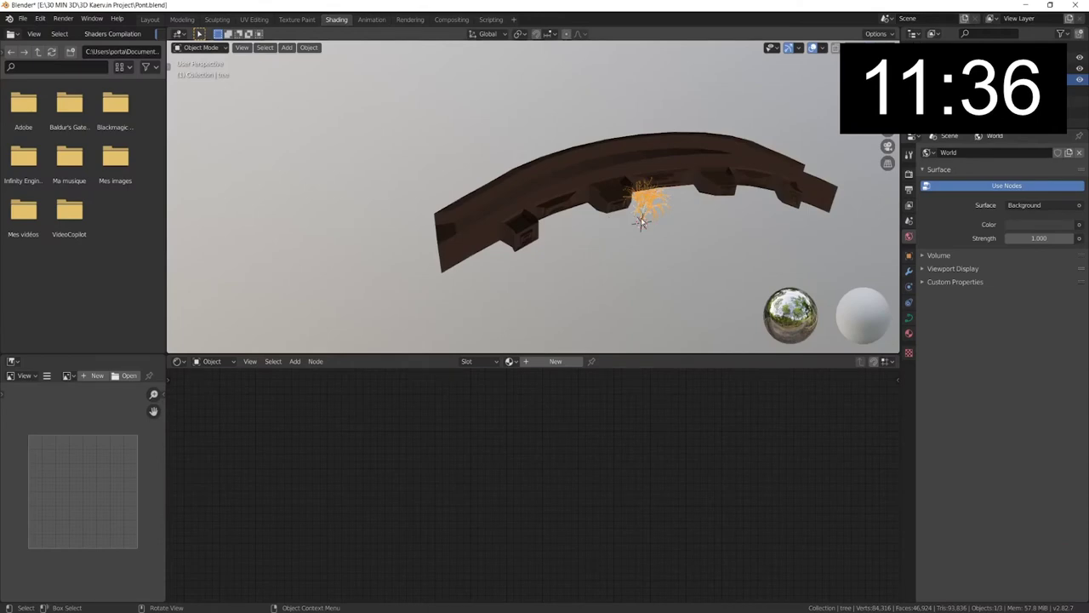
scroll(642, 223, "up", 3)
middle_click_drag(643, 223, 576, 189)
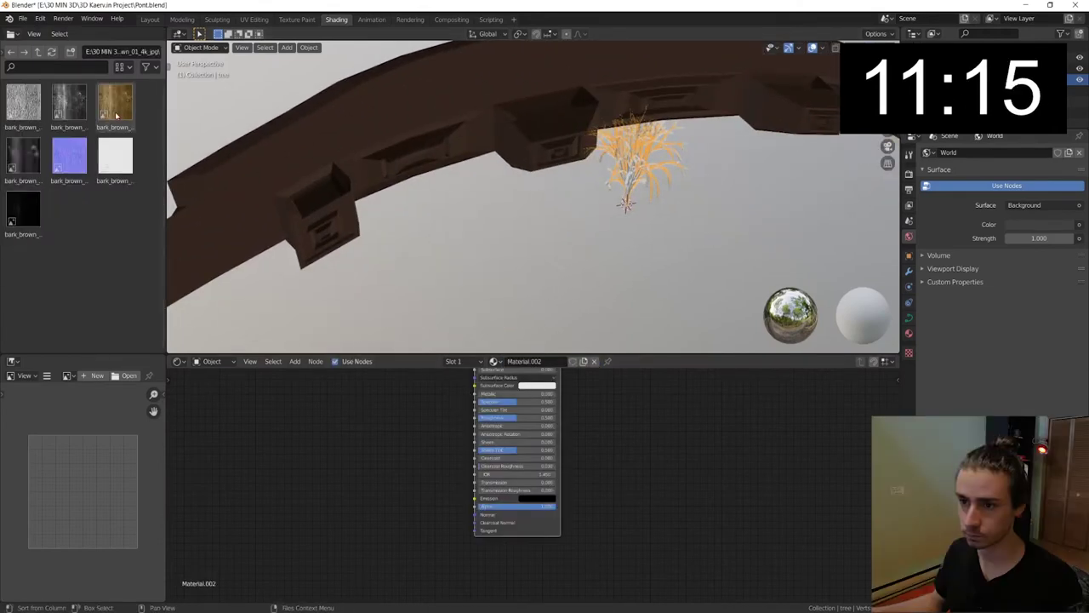
left_click_drag(117, 116, 294, 447)
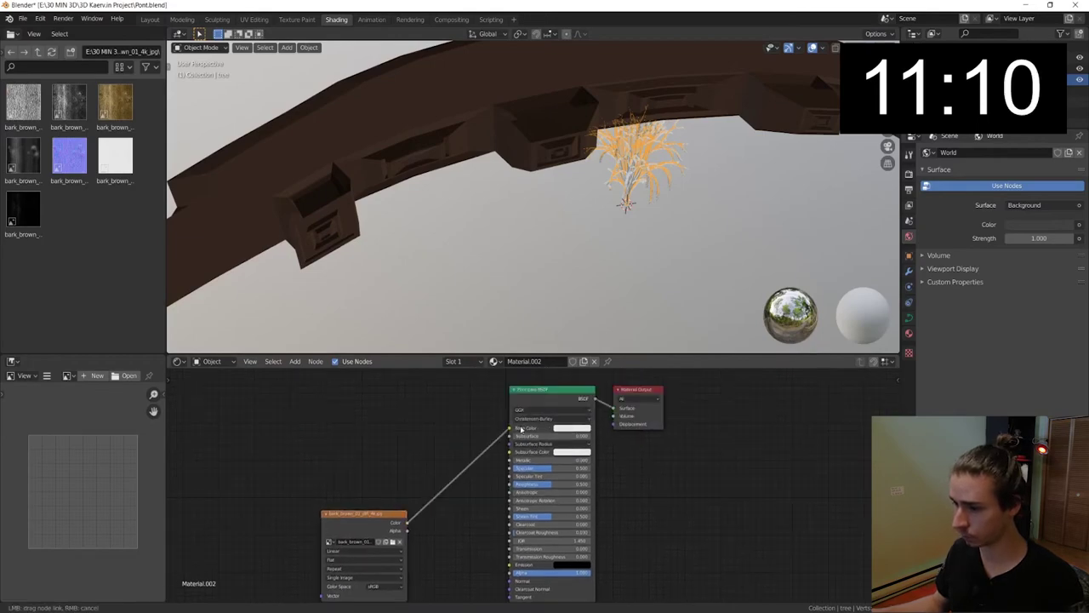
left_click_drag(522, 429, 508, 425)
- Make the leaves emit pink at strength about 41, enable Bloom, and reposition the tree
scroll(675, 171, "up", 3)
scroll(675, 171, "up", 3)
scroll(357, 142, "up", 3)
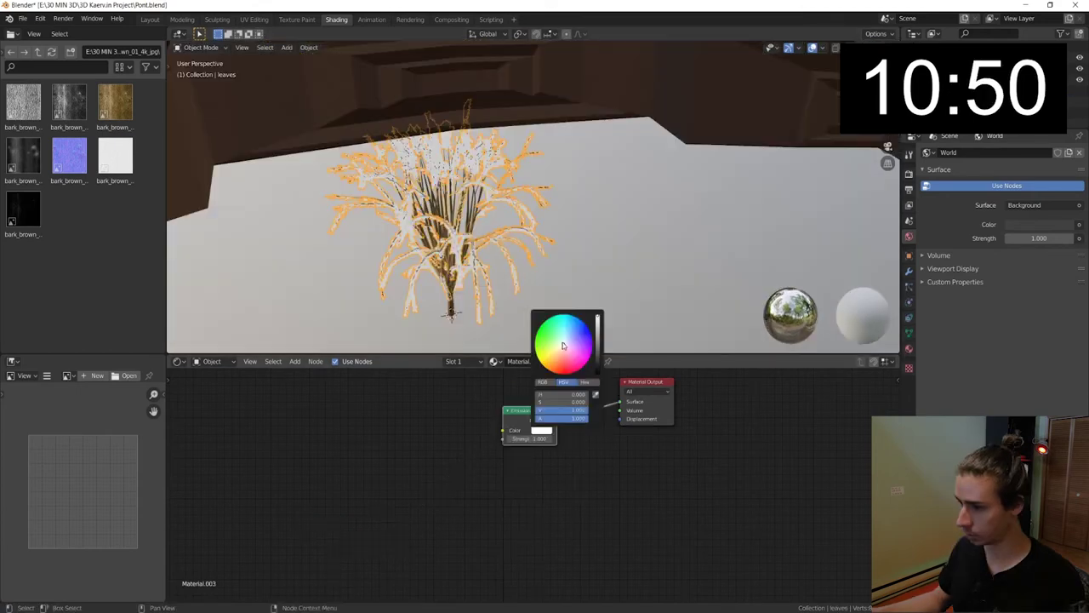
left_click_drag(563, 344, 570, 364)
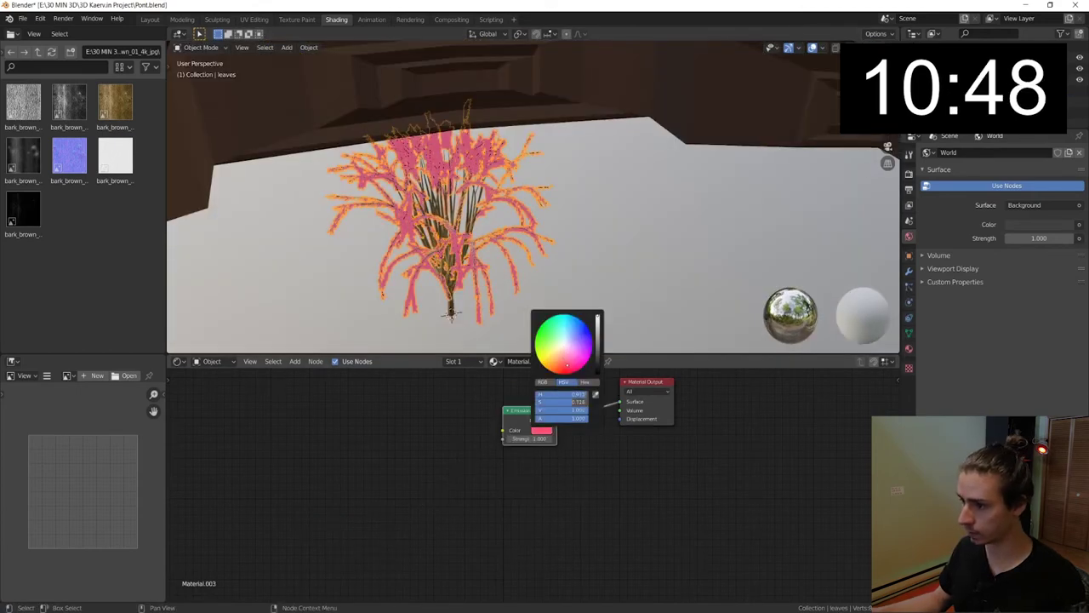
left_click(908, 175)
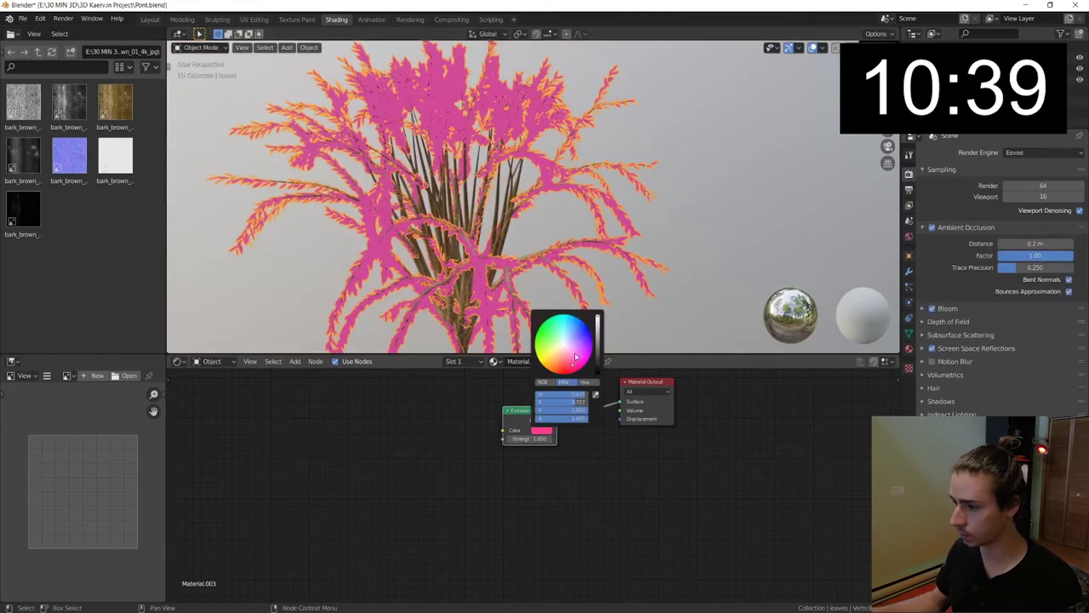
left_click_drag(541, 438, 596, 438)
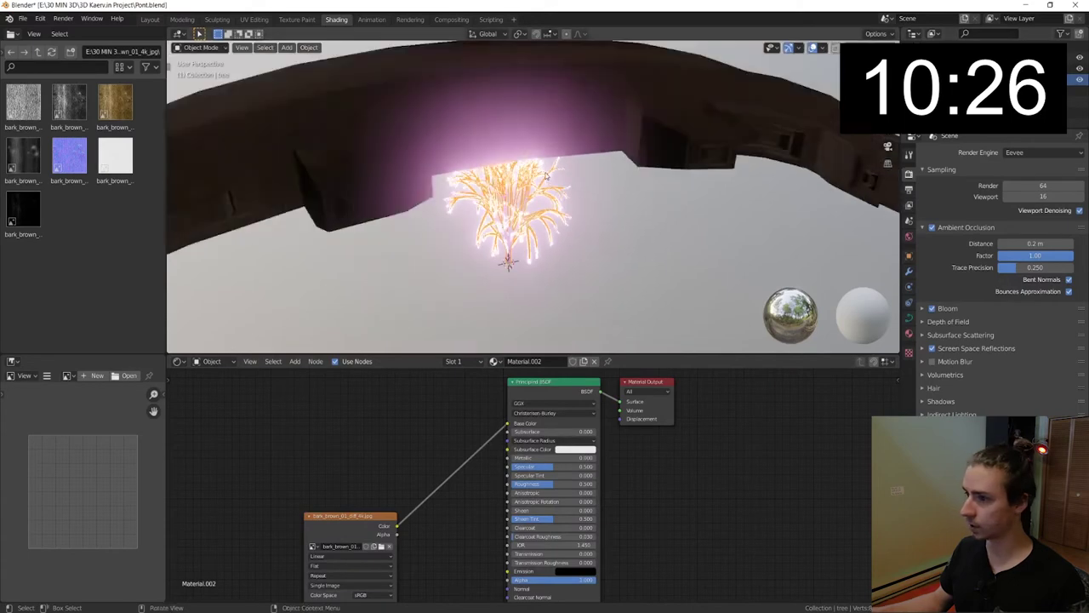
middle_click_drag(477, 212, 531, 205)
key("g")
left_click(531, 206)
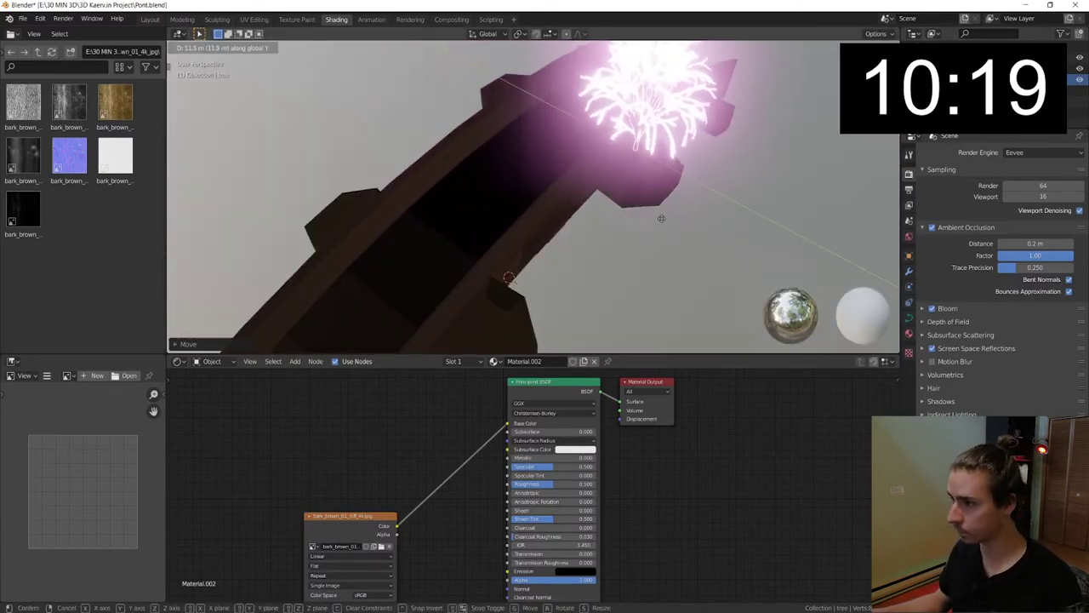
- Scale the glowing tree up slightly and move it onto the bridge deck
mouse_move(582, 197)
middle_mouse_down("shift")
mouse_move(664, 201)
mouse_move(604, 175)
middle_mouse_up("shift")
key("s")
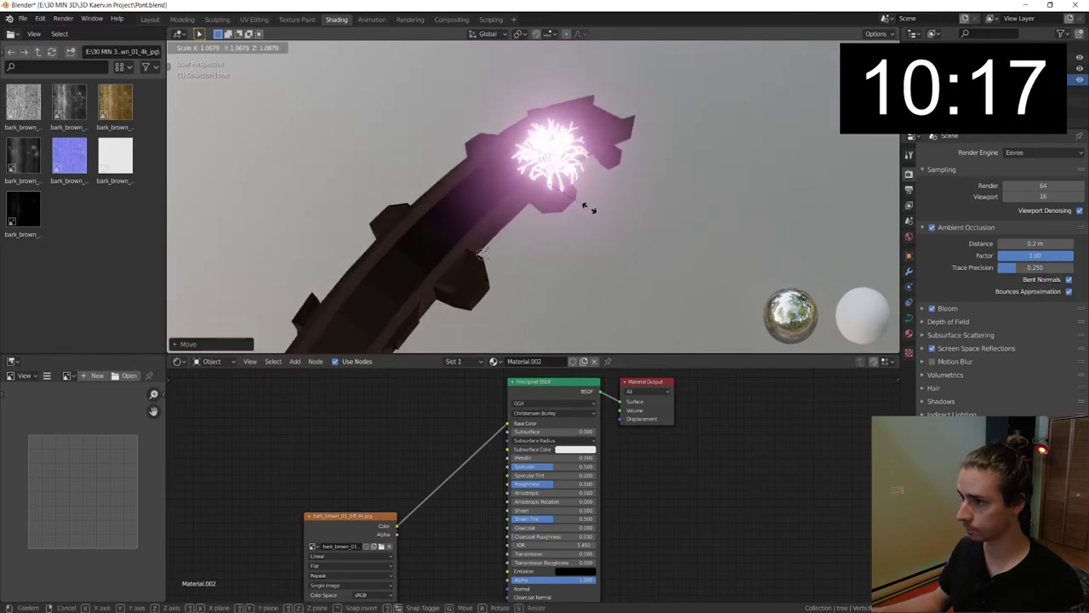
left_click(615, 251)
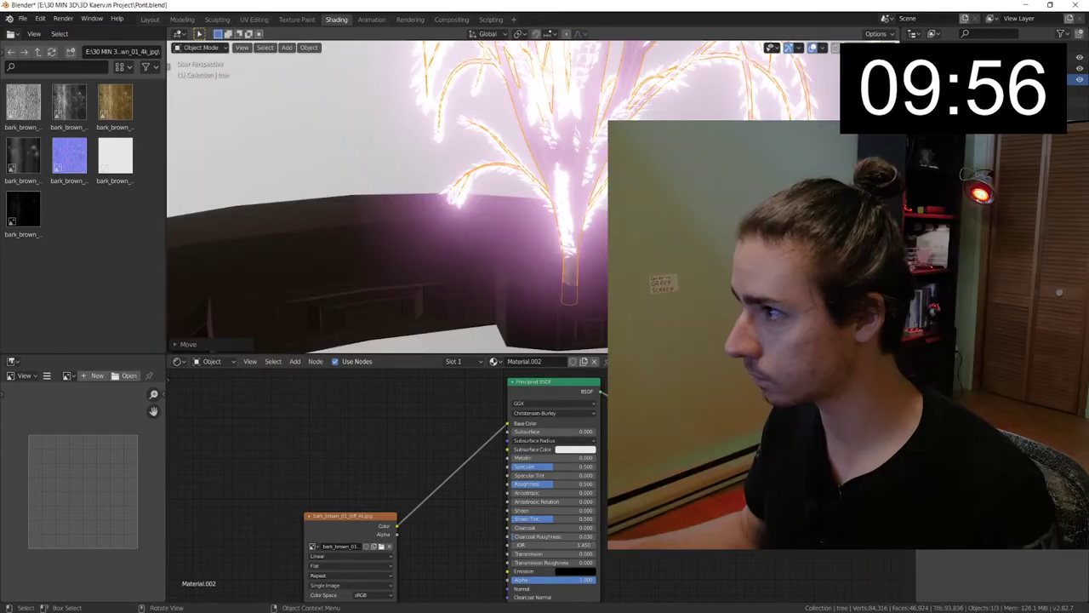
middle_click_drag(587, 274, 595, 290)
scroll(596, 289, "up", 4)
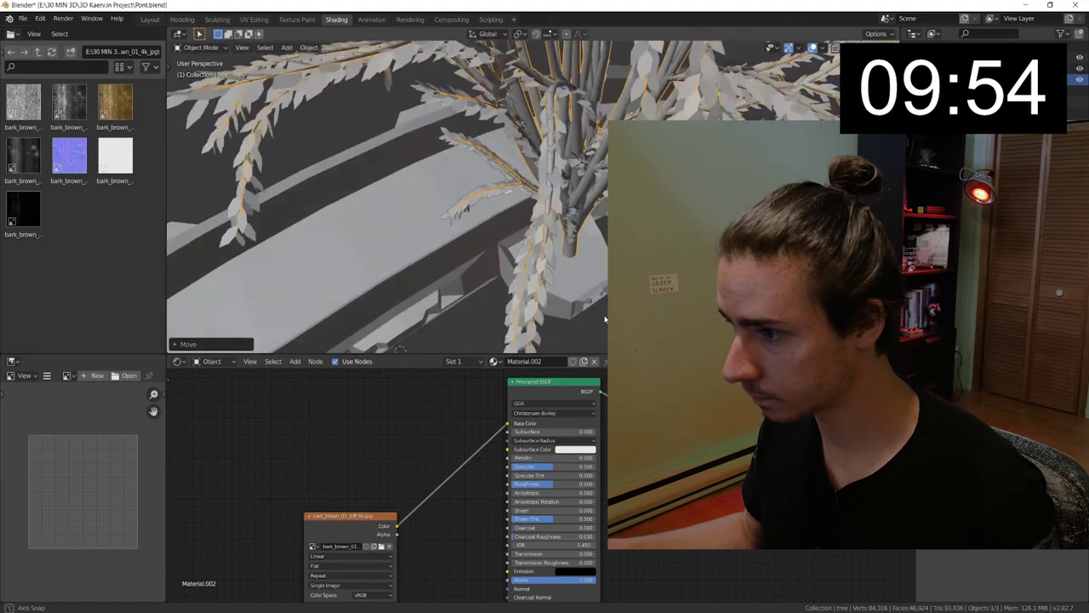
key("g")
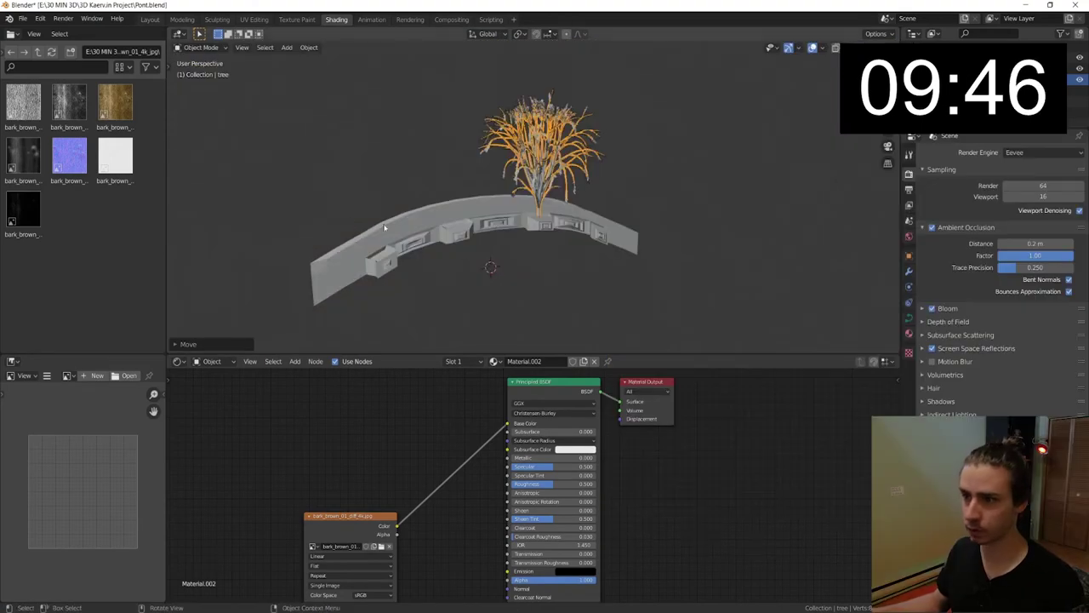
key("alt+a")
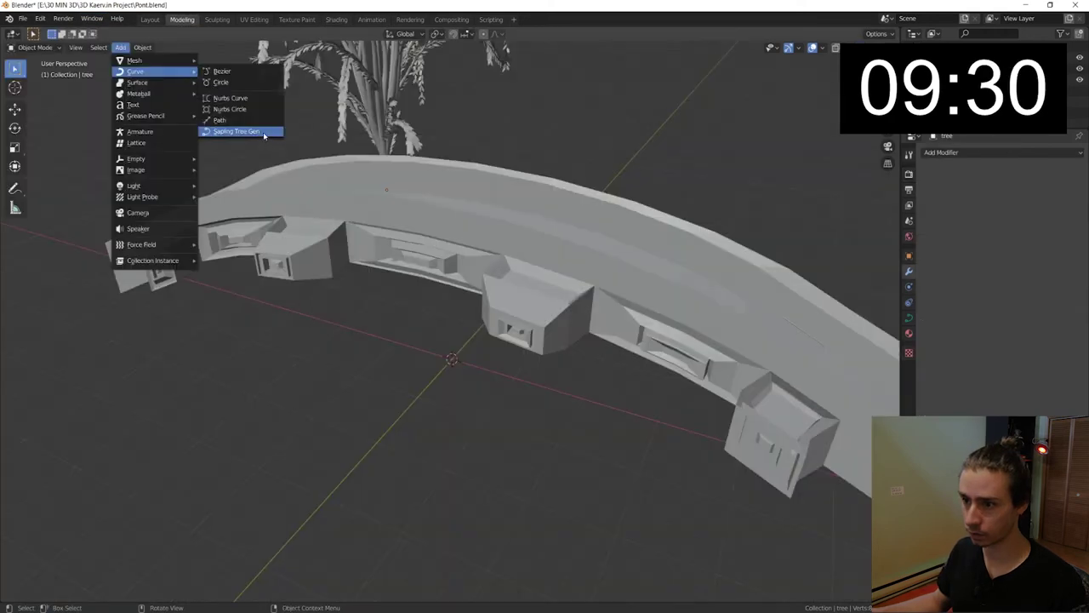
- Add another leafy Sapling tree and move a copy along Z
left_click(264, 132)
left_click(49, 593)
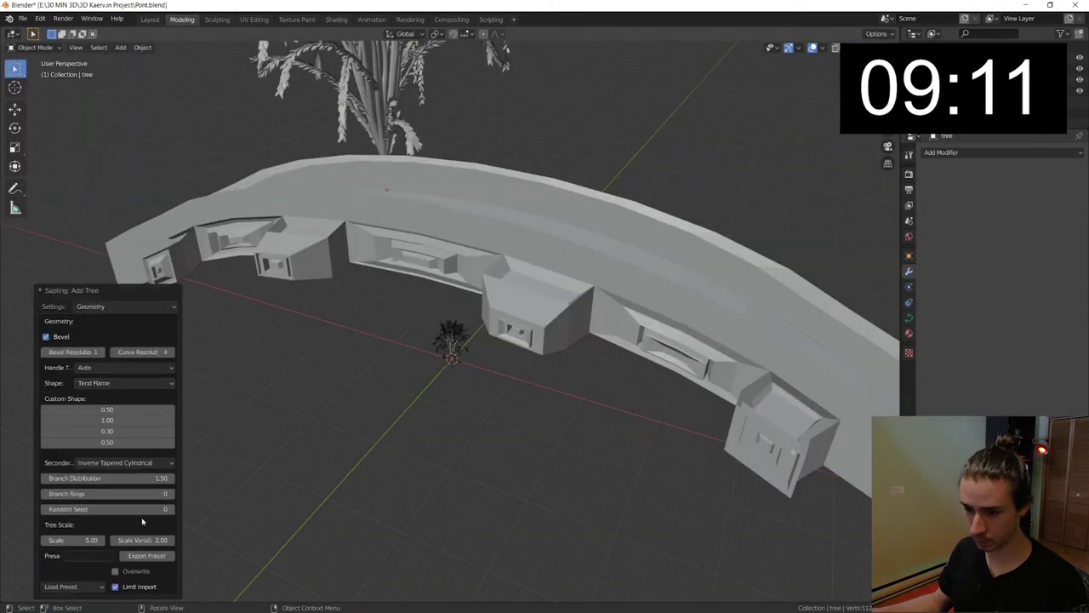
left_click(125, 306)
left_click(102, 379)
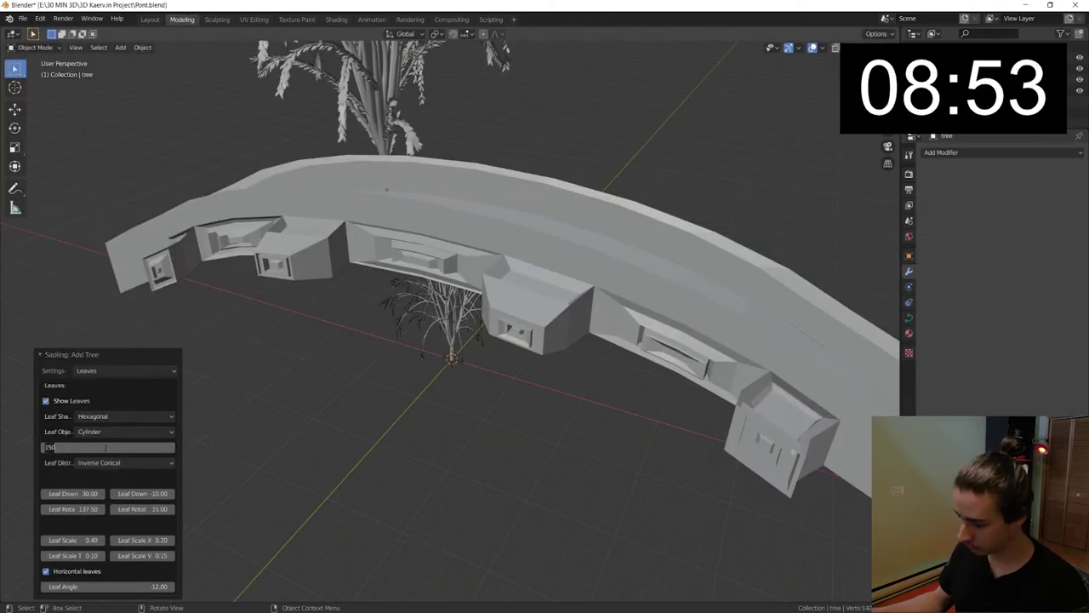
key("g")
key("z")
left_click(451, 210)
- Move the tree copy along Y onto the bridge and set its leaf count to 150
scroll(451, 210, "down", 5)
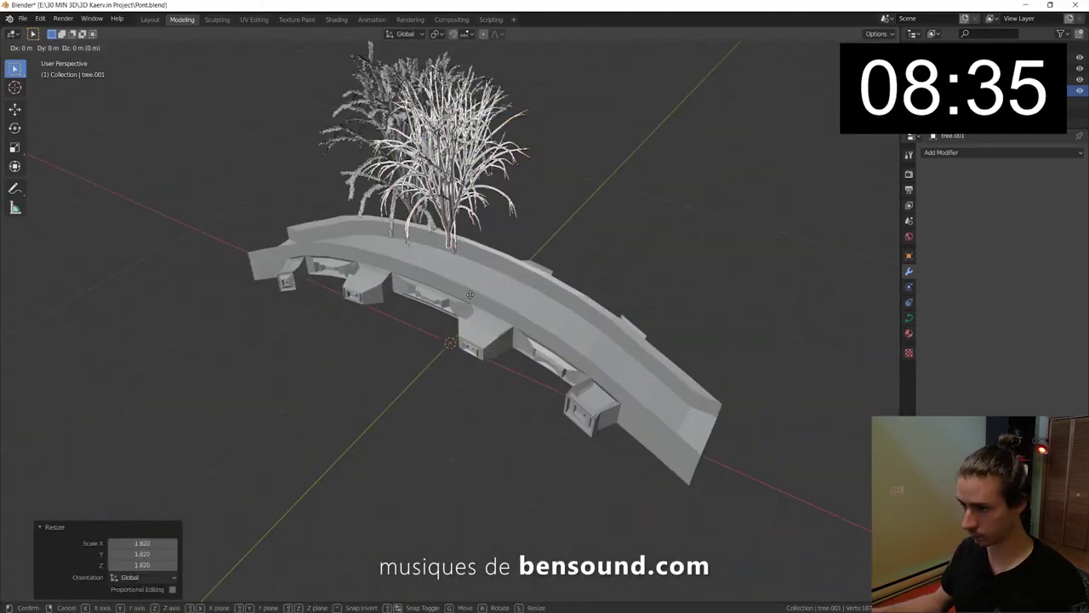
mouse_move(450, 255)
middle_mouse_down()
mouse_move(456, 383)
mouse_move(455, 358)
middle_mouse_up()
key("g")
key("y")
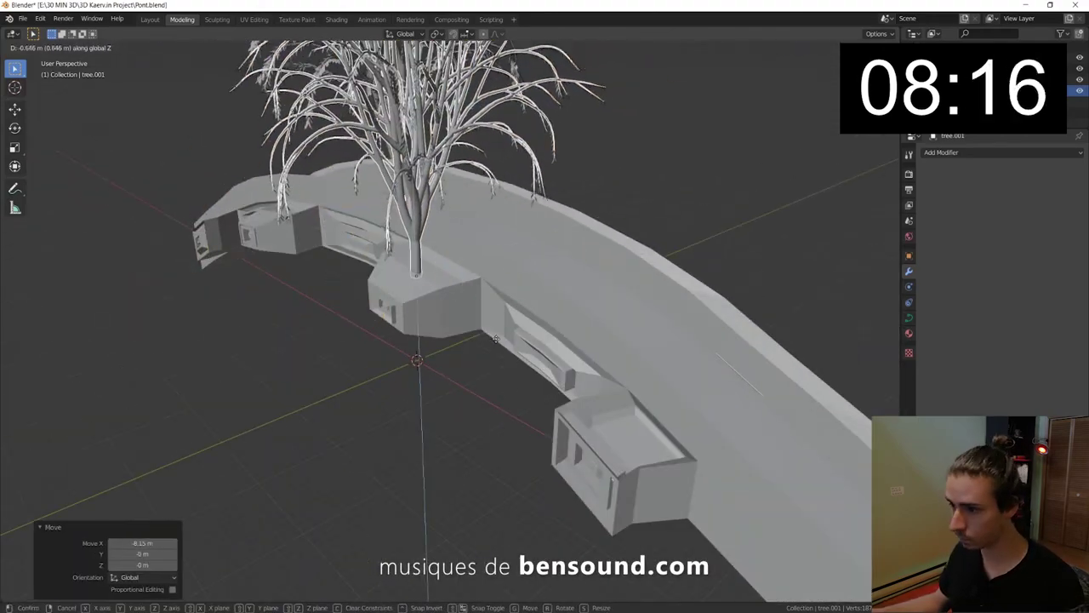
scroll(455, 357, "down", 3)
double_click(106, 446)
type("150")
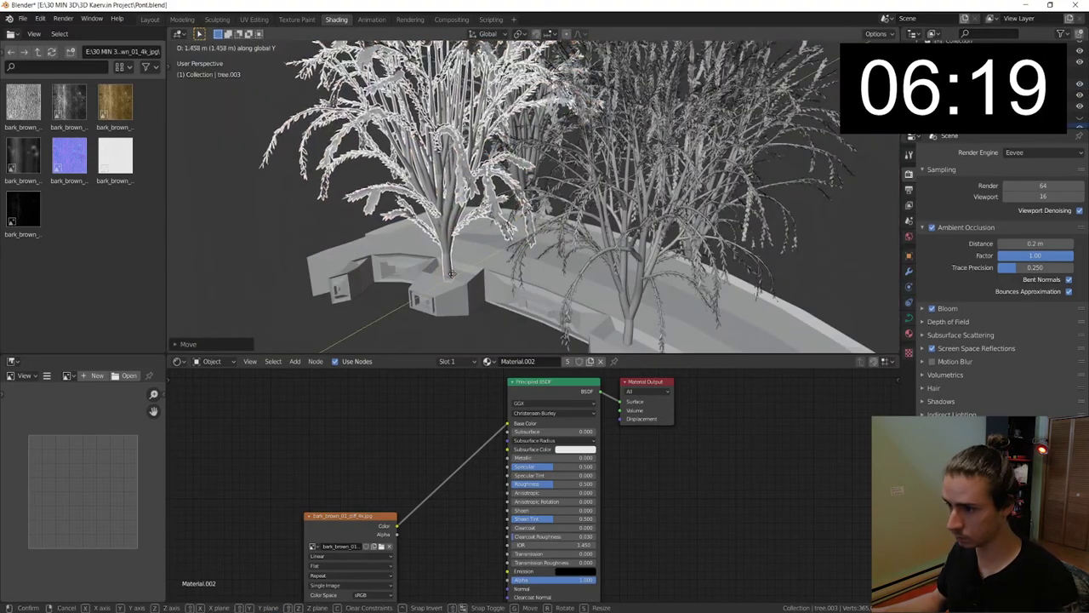
- Place tree.003 on the bridge, then select the bridge in Solid shading
left_click(460, 269)
key("Tab")
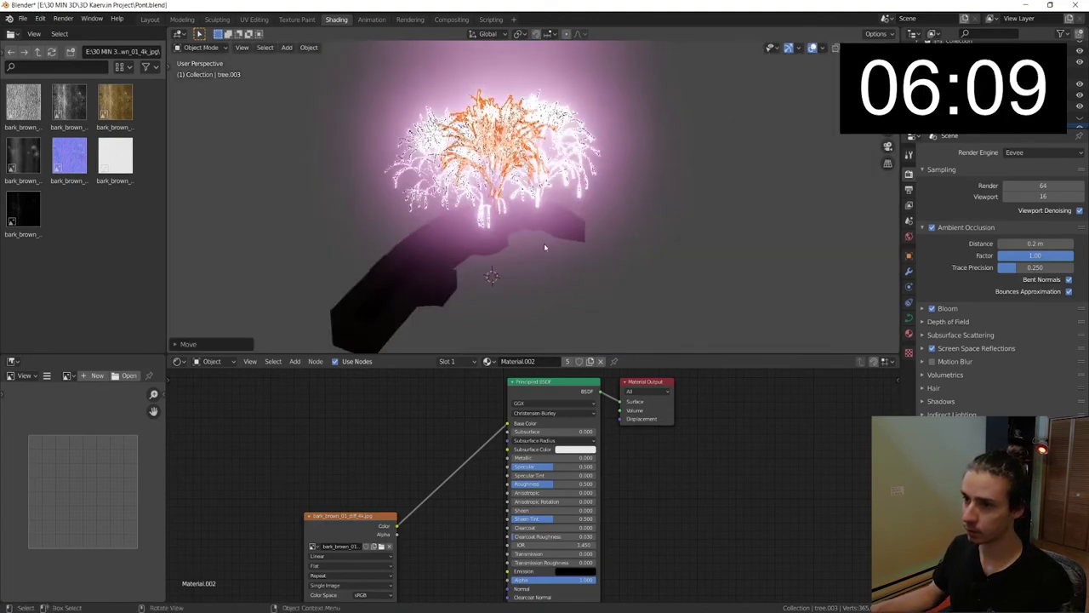
middle_click_drag(544, 242, 647, 213)
left_click(657, 208)
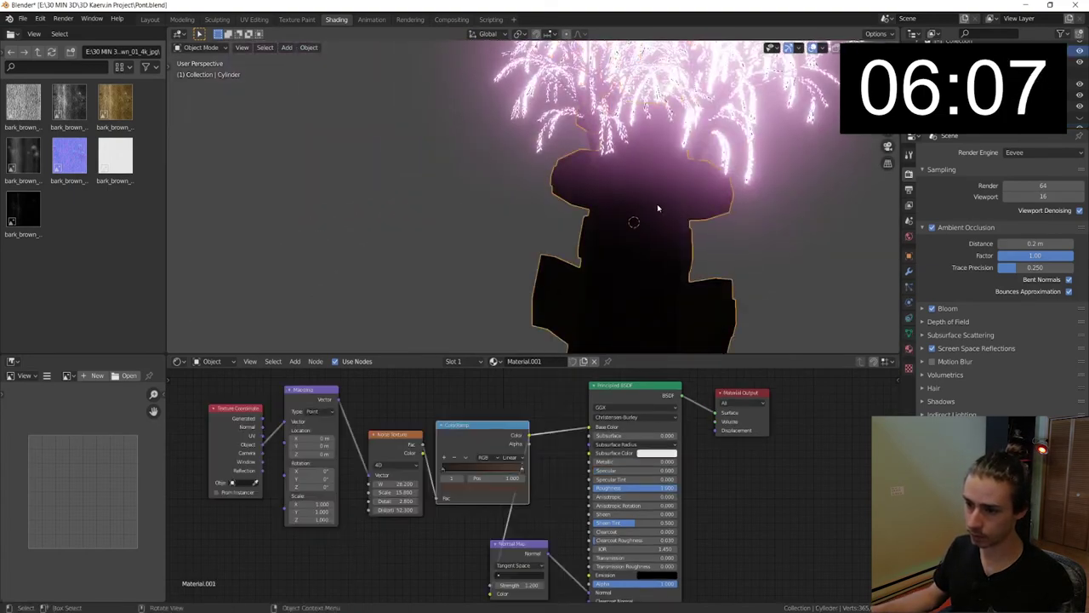
left_click(811, 47)
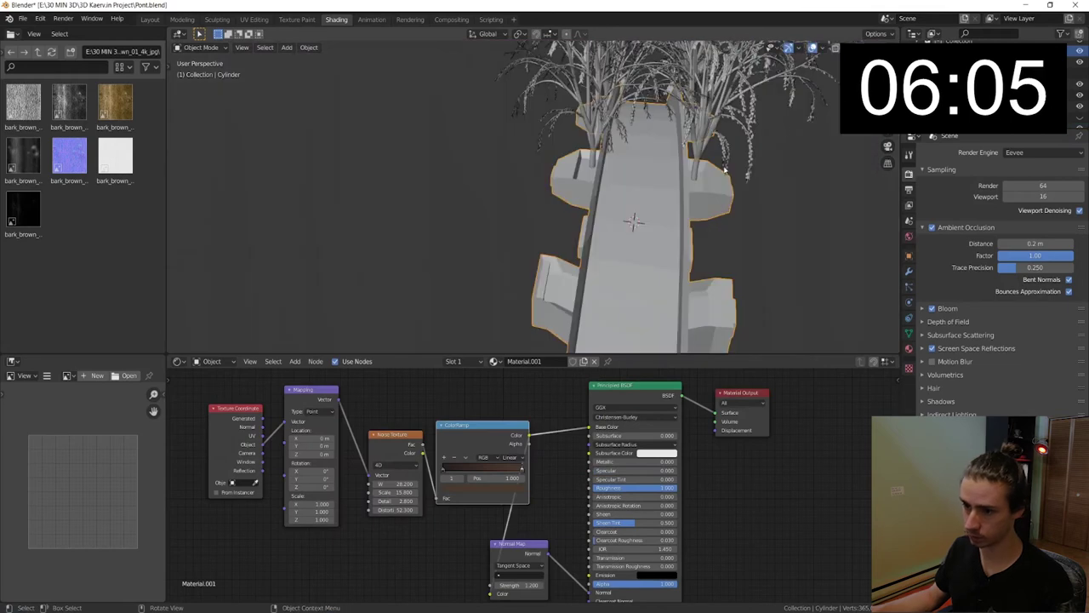
middle_click_drag(628, 151, 669, 147)
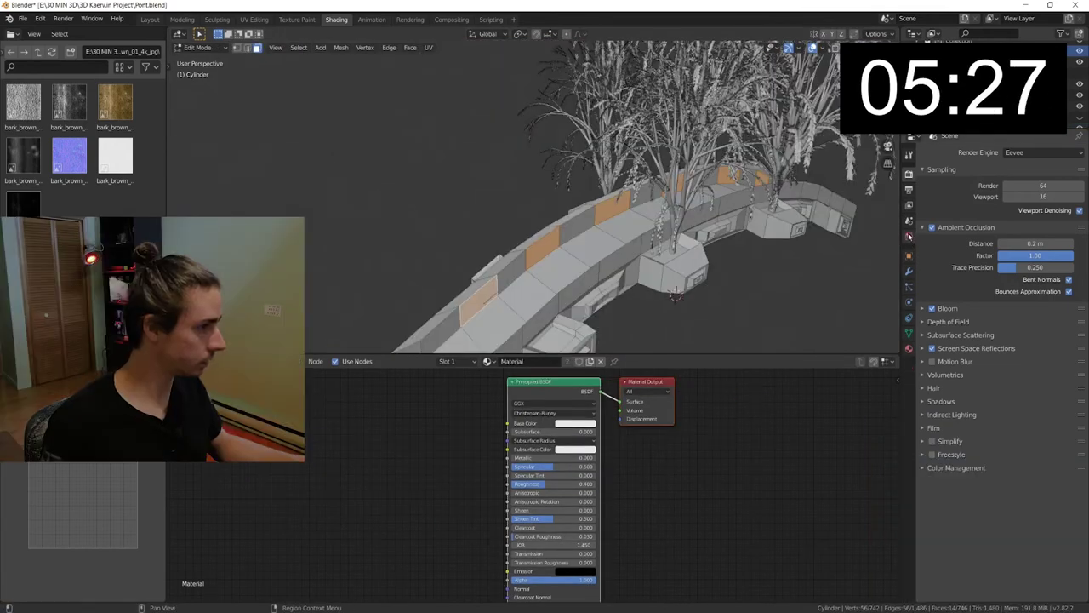
- Give the window faces emission Material.003, preview them in Rendered view, and adjust the new tree's leaves
left_click(908, 348)
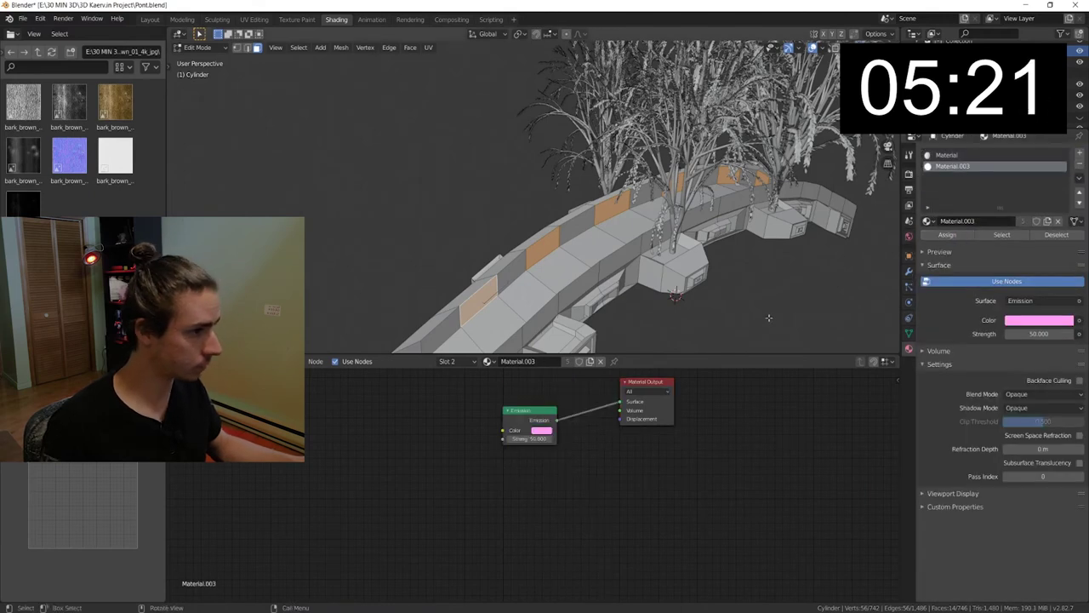
left_click(885, 47)
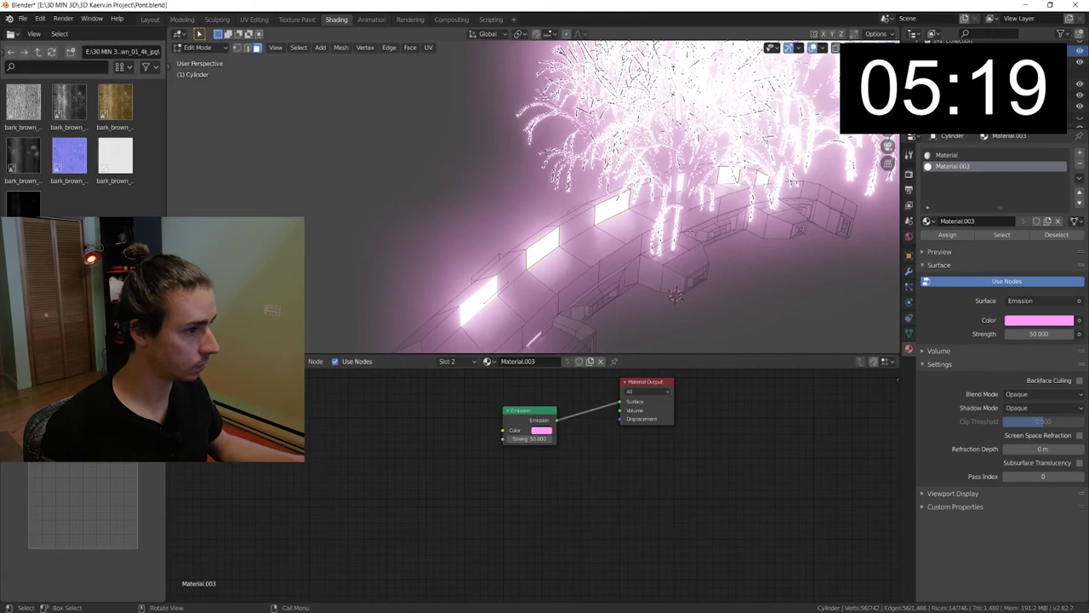
scroll(753, 265, "up", 5)
key("Tab")
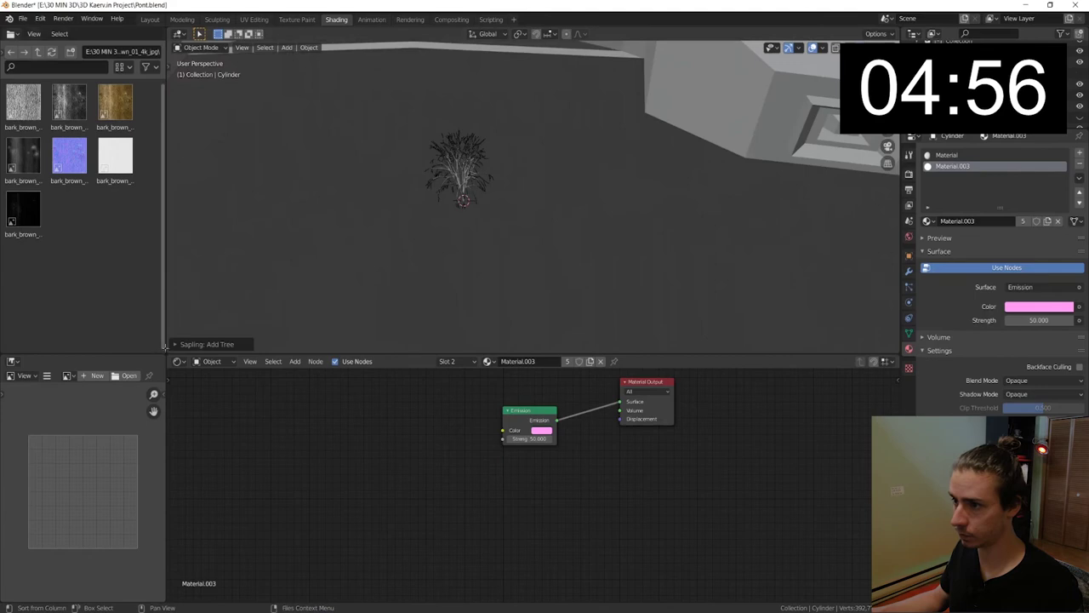
left_click(174, 346)
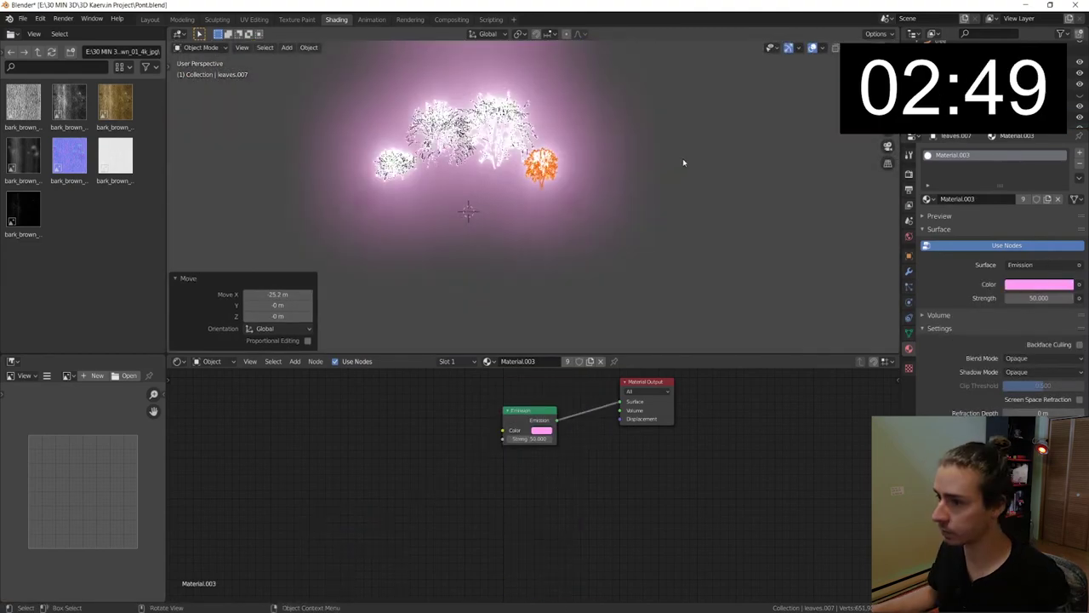
- Save the bridge project as Pont.blend
middle_click_drag(671, 207, 506, 254)
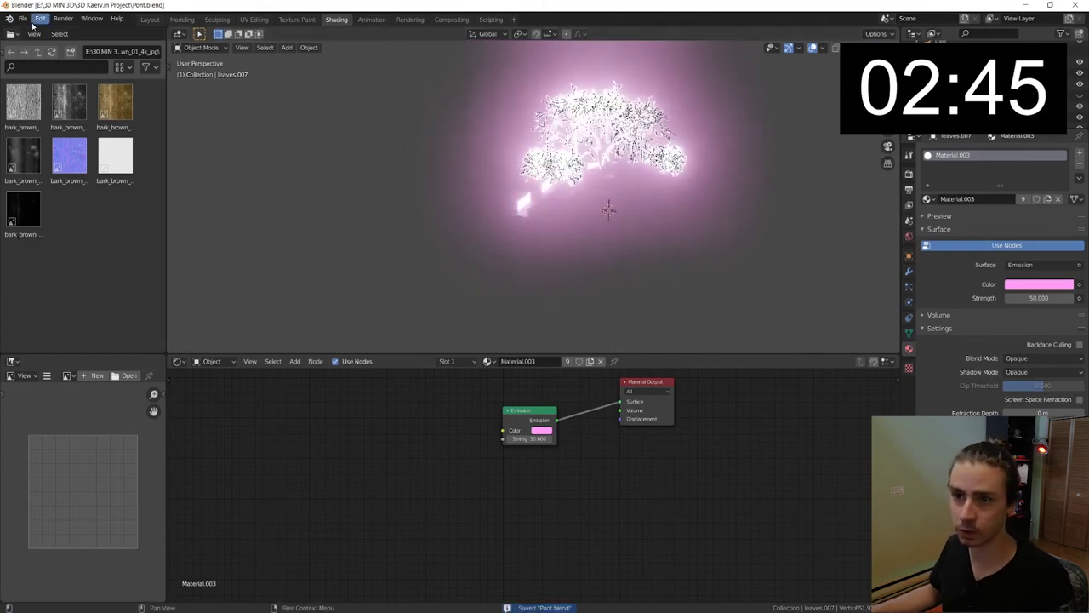
left_click(23, 19)
left_click(51, 108)
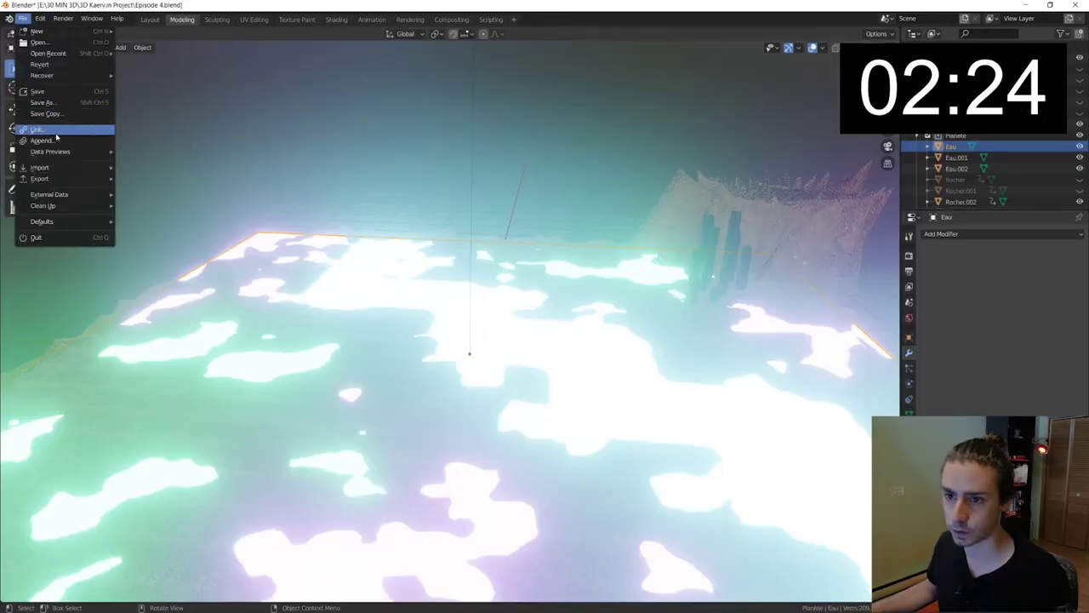
- Import the bridge FBX file into the Episode 4.blend planet scene
left_click(144, 233)
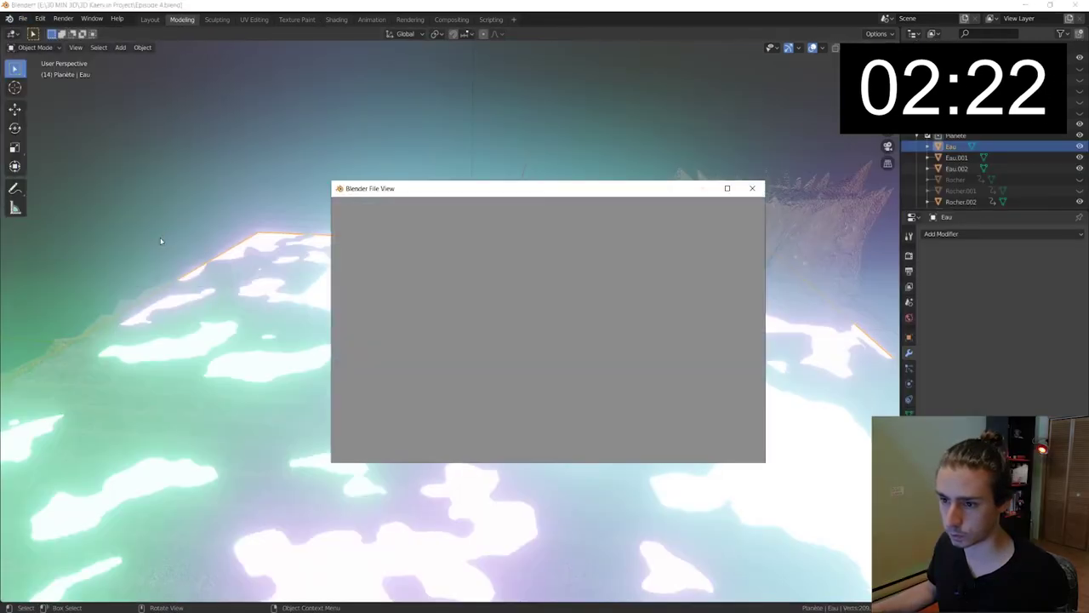
double_click(507, 277)
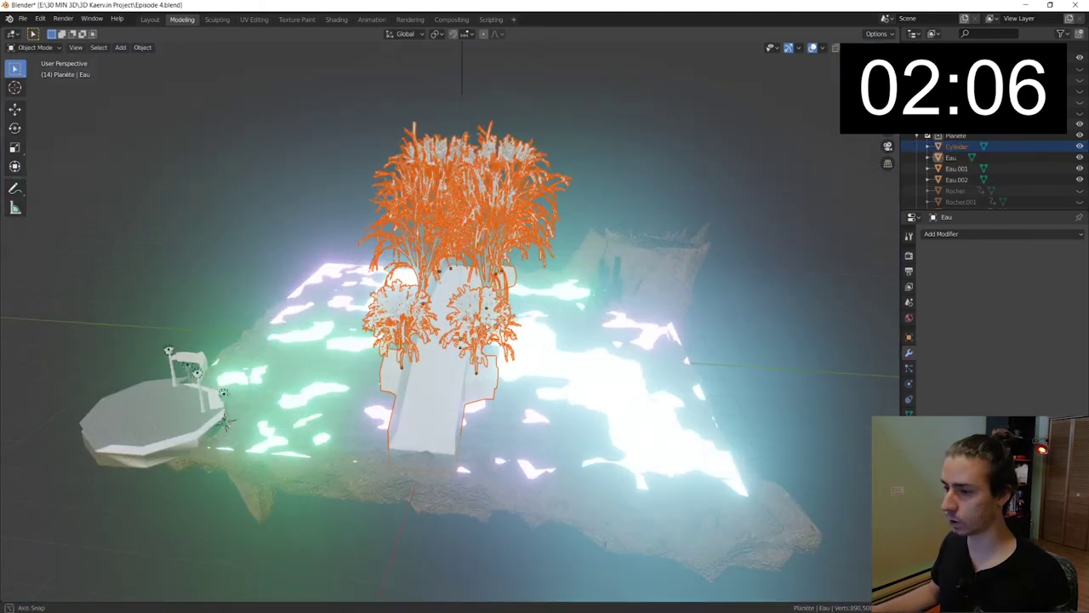
middle_click_drag(400, 332, 441, 321)
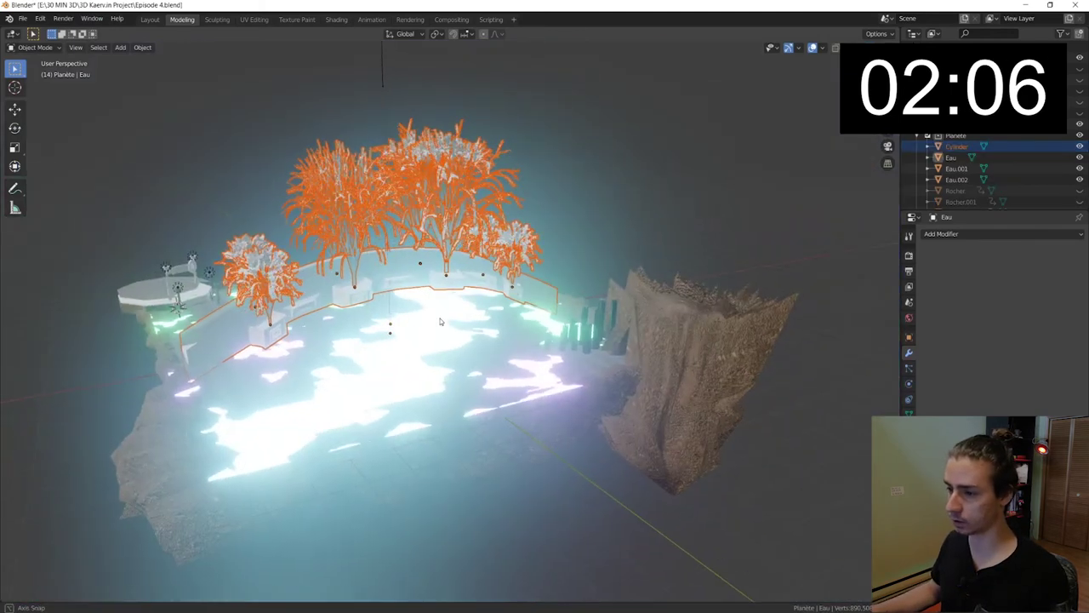
- Scale the imported bridge down and reapply Material.002 with a new Emission node
key("s")
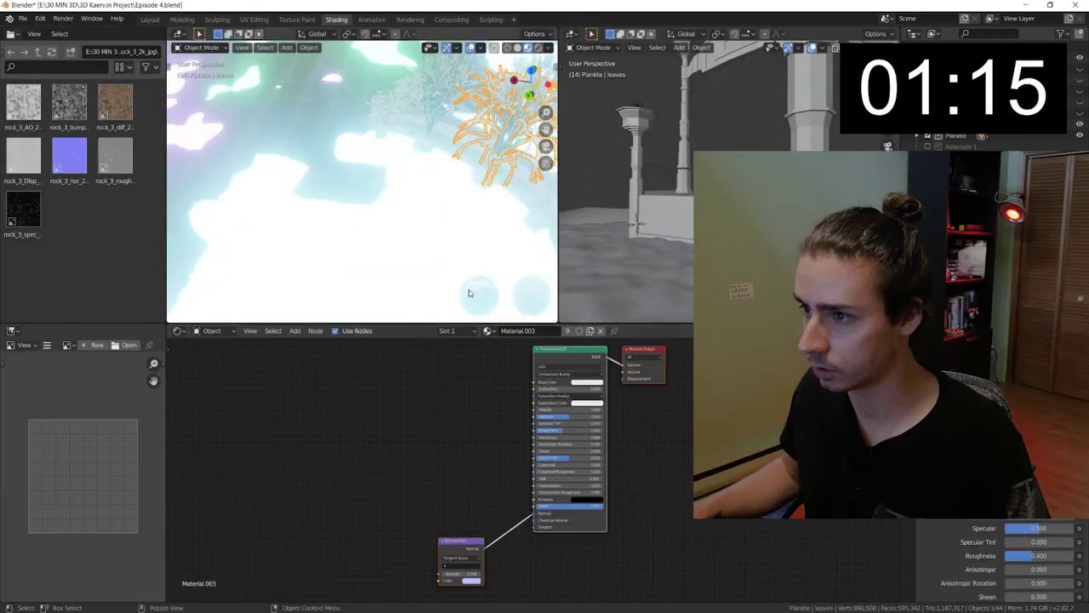
left_click(490, 331)
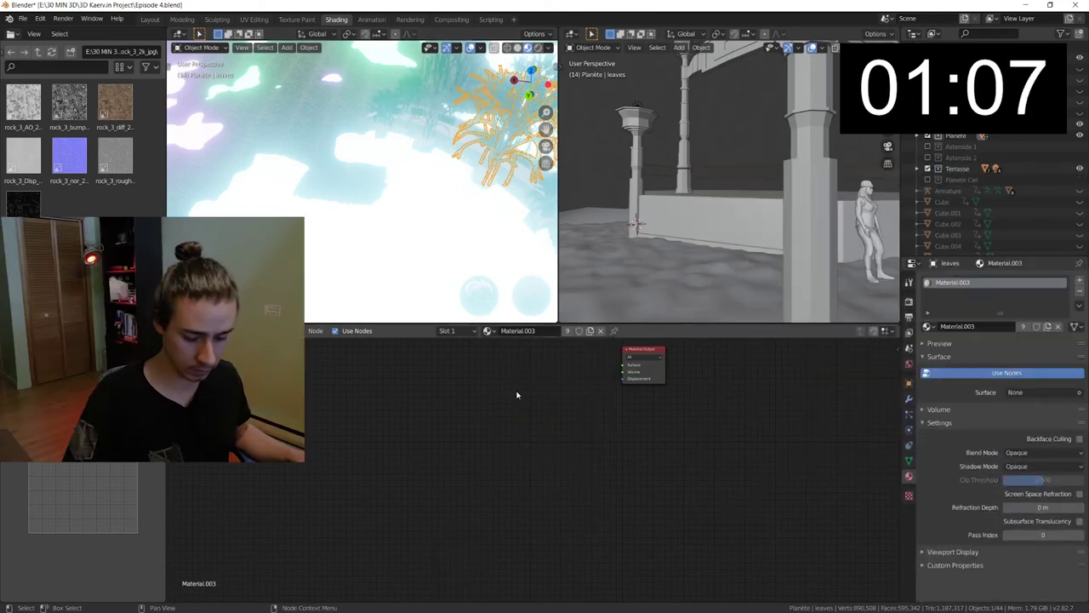
key("shift+a")
left_click(527, 389)
type("em")
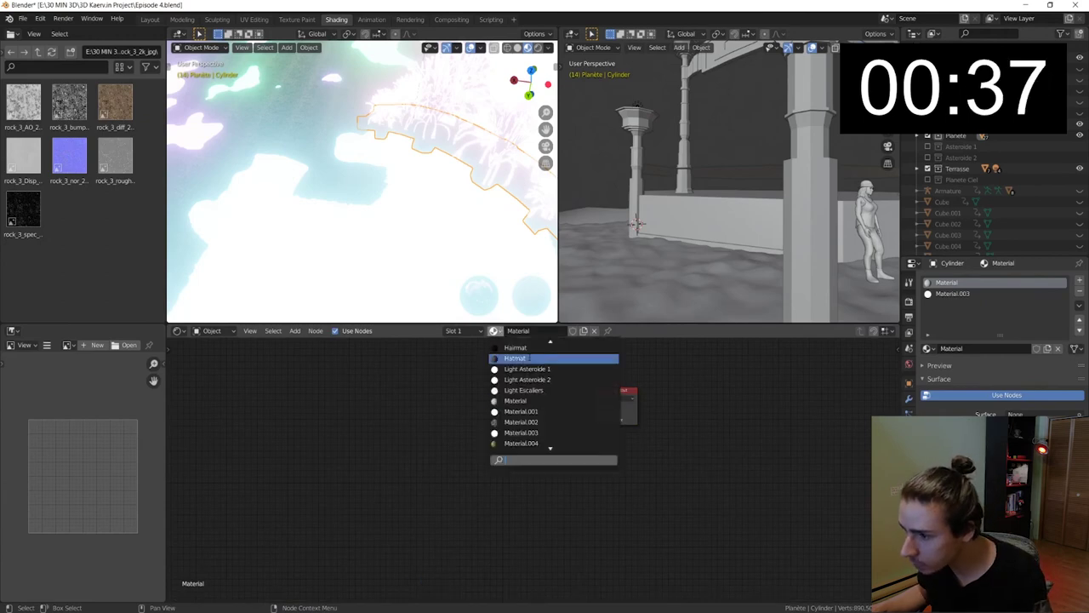
left_click(521, 411)
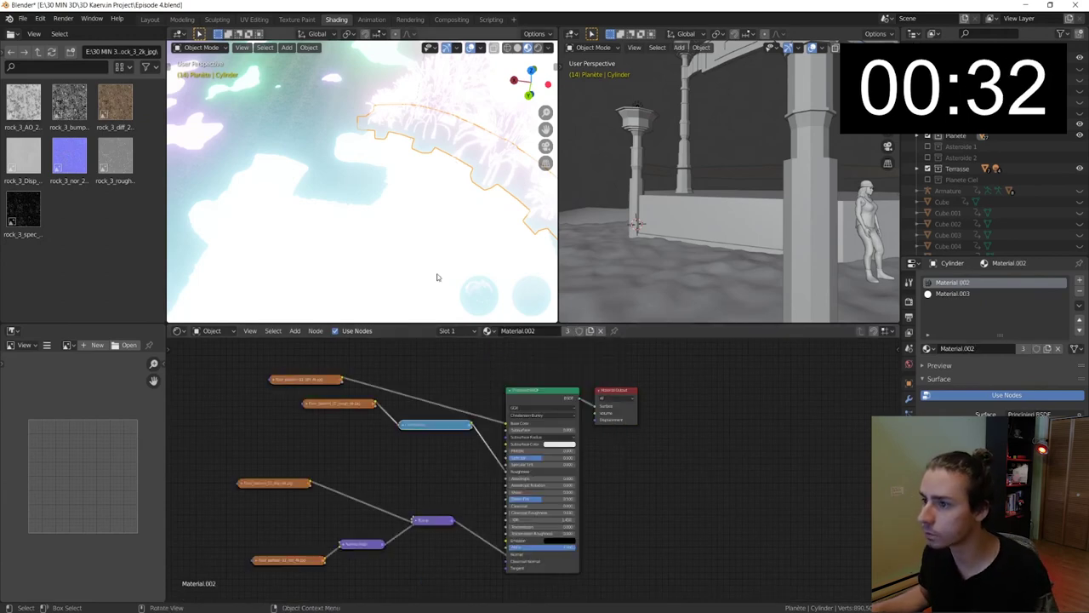
- Frame the bridge from Camera.001 and render the shot
scroll(640, 175, "down", 5)
scroll(641, 175, "down", 3)
middle_click_drag(641, 175, 715, 189, "shift")
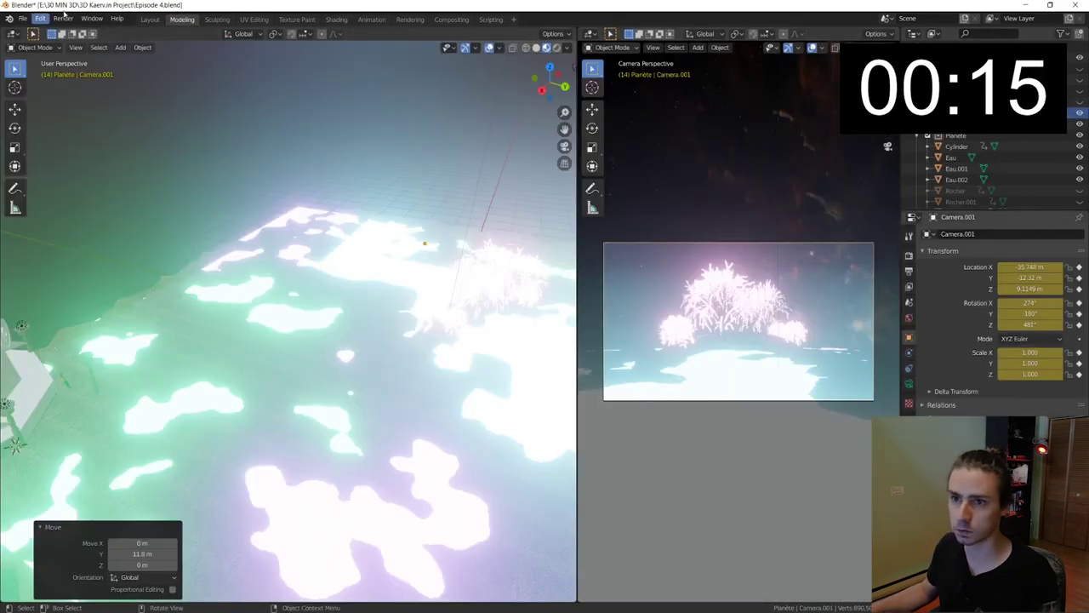
left_click(63, 18)
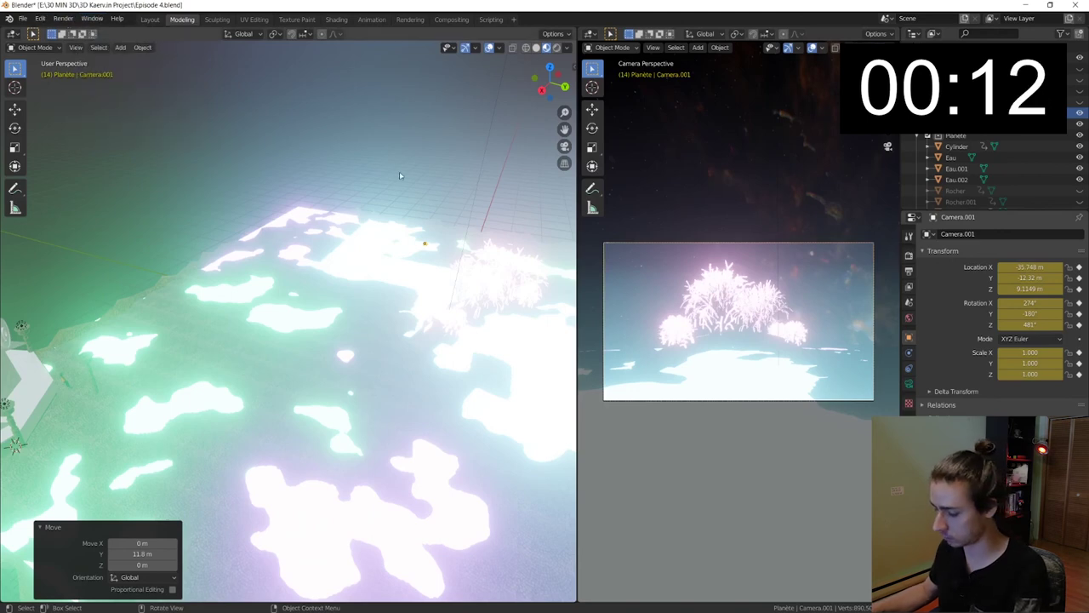
key("F12")
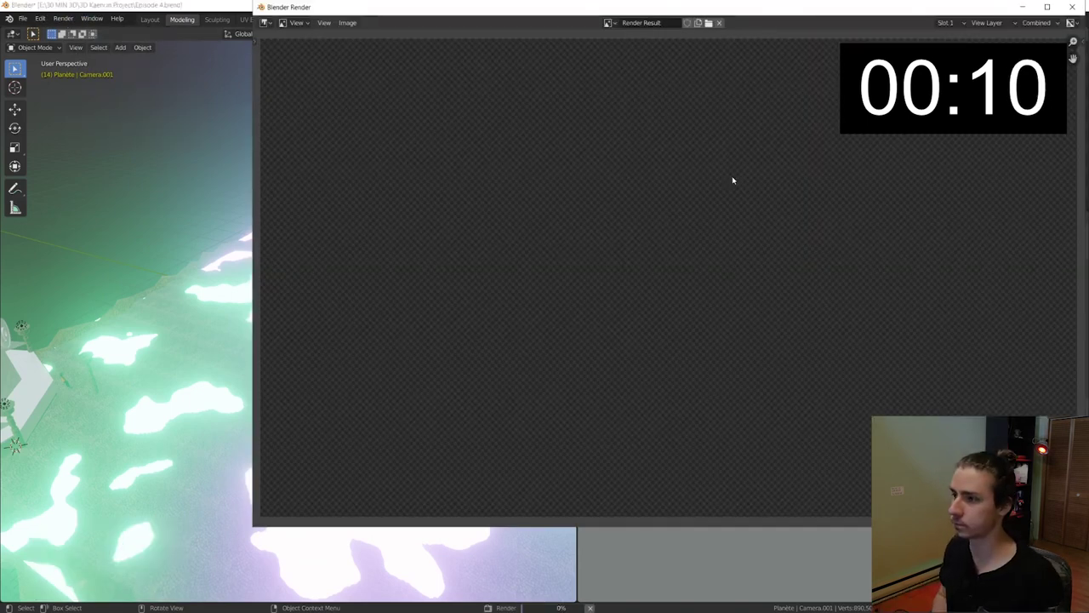